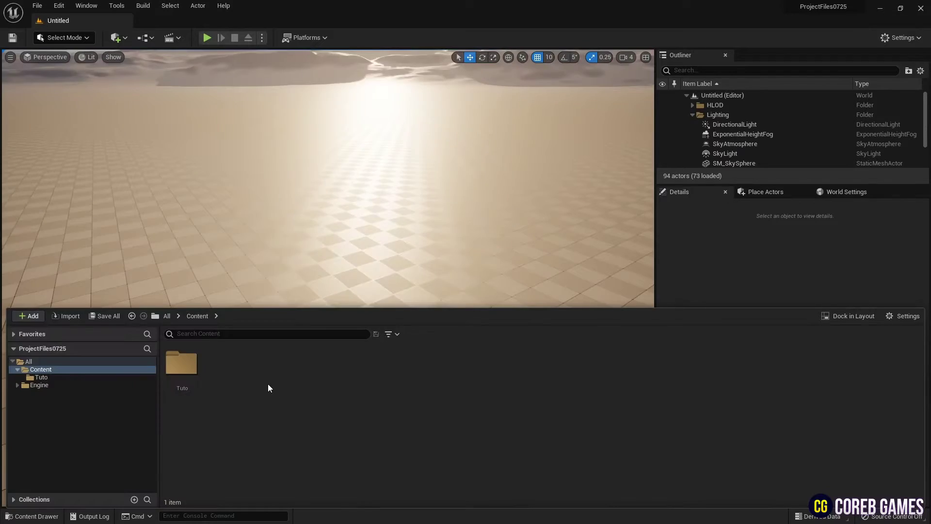
Step: Create a Niagara system named NS_Grid in the Content folder, starting from the Empty emitter template
{"action": "right_click", "coordinate": [268, 383]}
{"action": "left_click", "coordinate": [327, 188]}
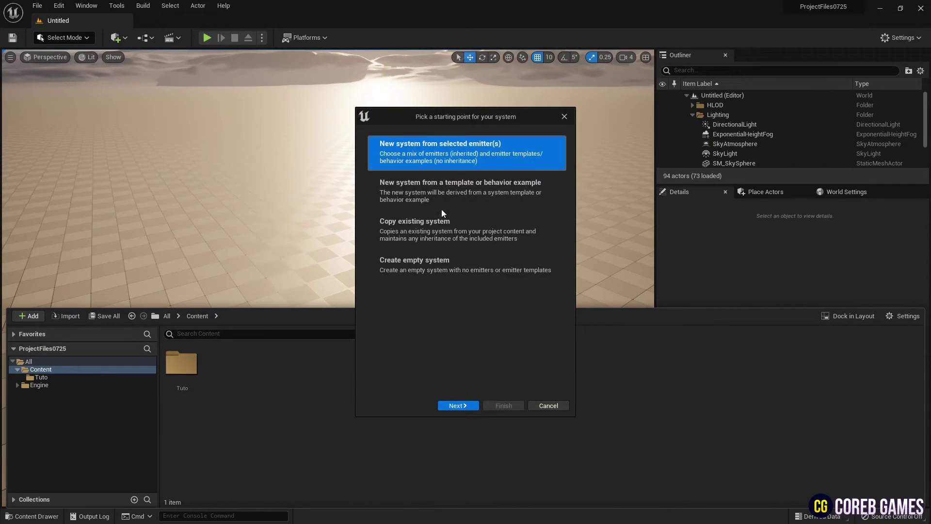
{"action": "left_click", "coordinate": [463, 406]}
{"action": "left_click", "coordinate": [460, 312]}
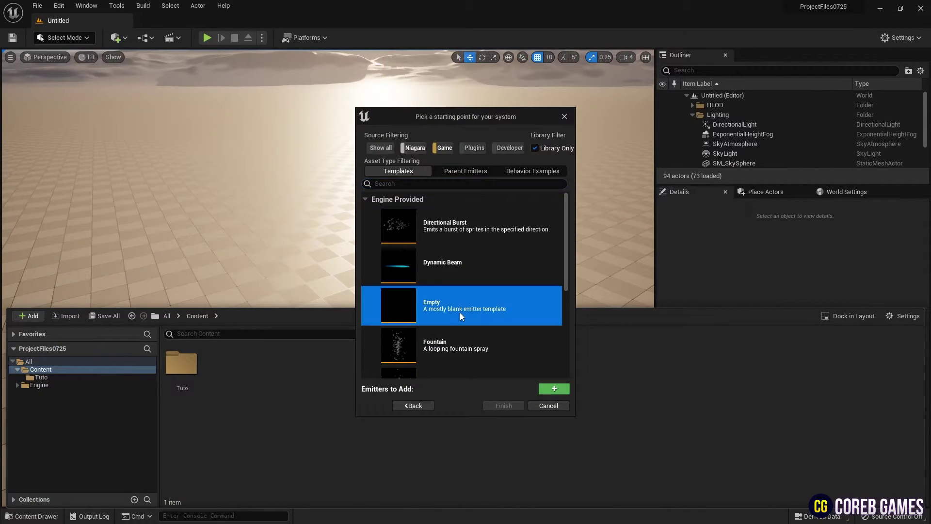
{"action": "left_click", "coordinate": [544, 387]}
{"action": "left_click", "coordinate": [503, 406]}
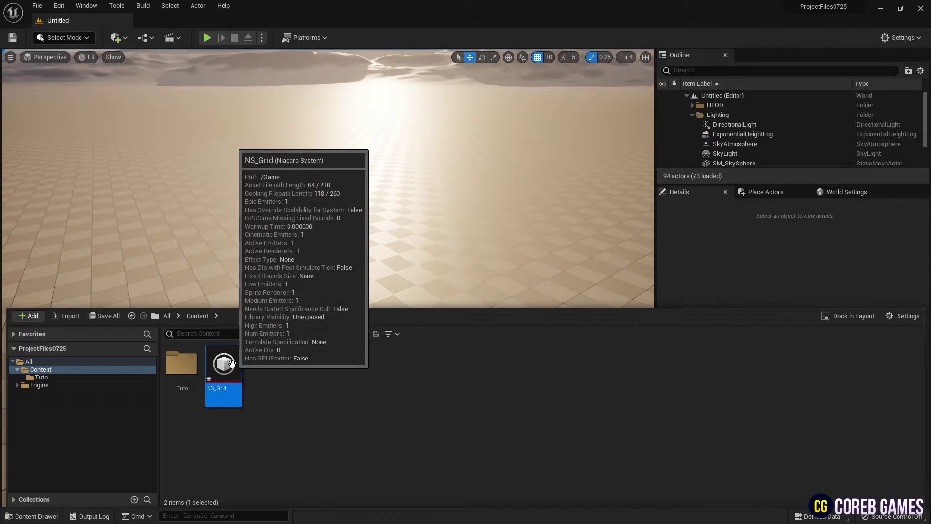
Step: Open the NS_Grid system and add a Grid Location module to the Empty emitter's Particle Spawn stage
{"action": "double_click", "coordinate": [230, 371]}
{"action": "left_click_drag", "start_coordinate": [644, 157], "coordinate": [614, 155]}
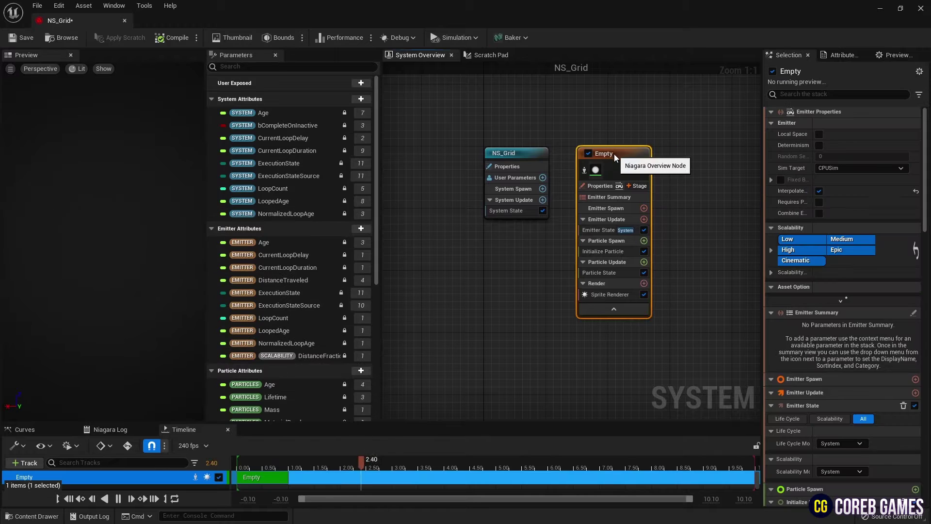
{"action": "left_click", "coordinate": [643, 240]}
{"action": "type", "text": "grid"}
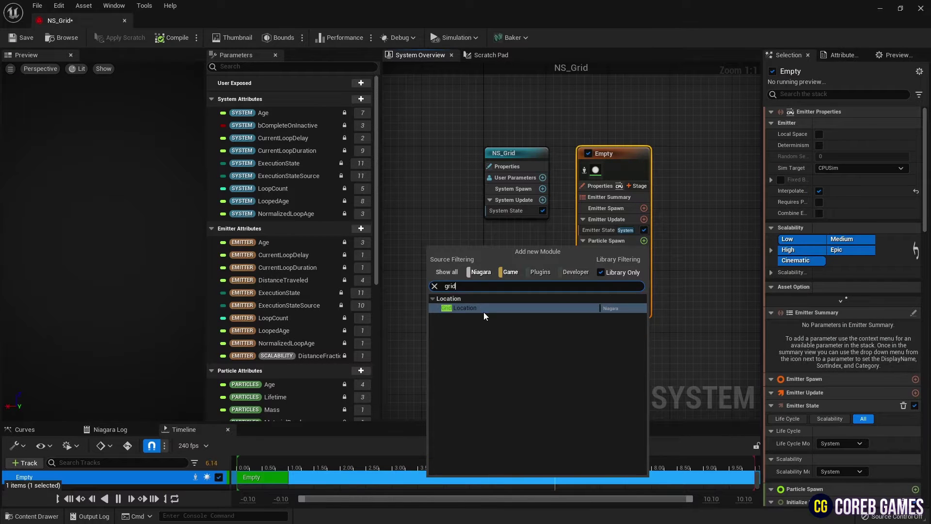
{"action": "key", "text": "Return"}
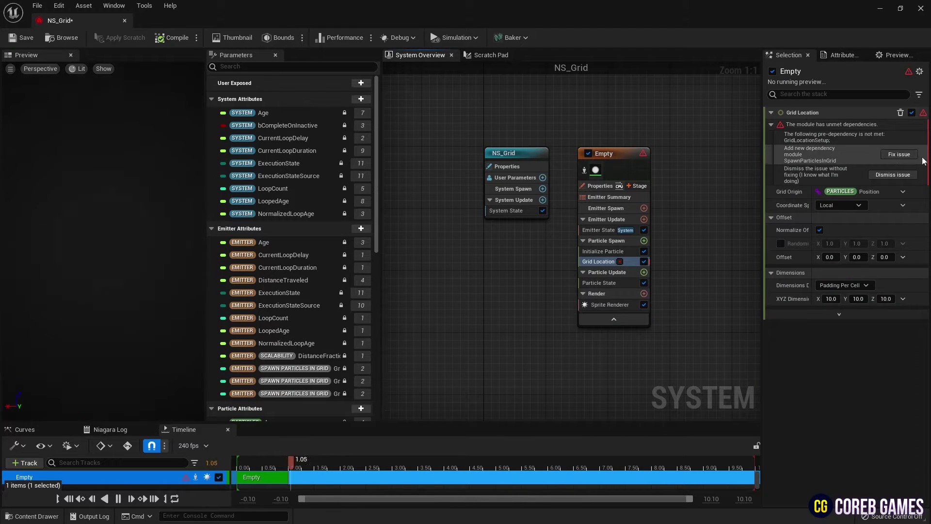
Step: Resolve the dependency issues by adding the Spawn Particles in Grid module and moving it after Emitter State
{"action": "left_click", "coordinate": [899, 154]}
{"action": "left_click_drag", "start_coordinate": [762, 164], "coordinate": [704, 164]}
{"action": "right_click_drag", "start_coordinate": [624, 238], "coordinate": [603, 229]}
{"action": "left_click", "coordinate": [585, 217]}
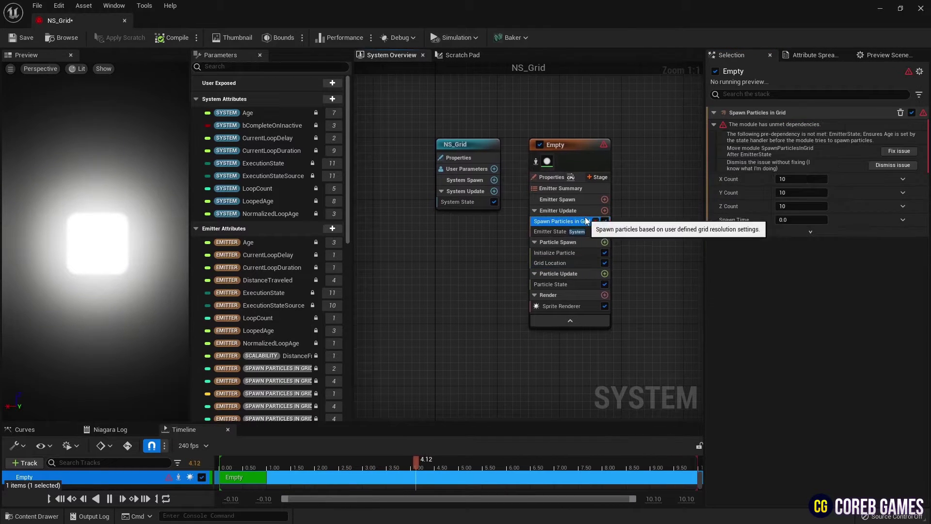
{"action": "left_click", "coordinate": [898, 152]}
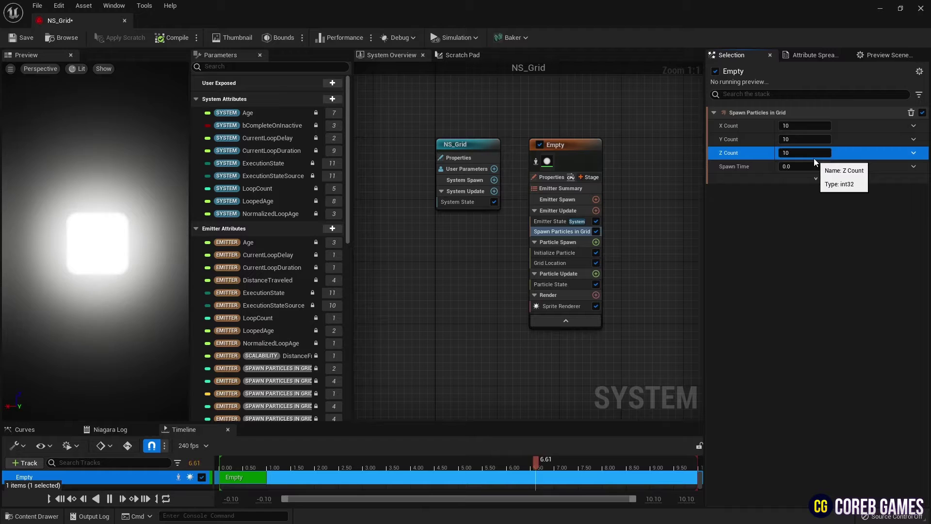
Step: Set the Spawn Particles in Grid counts to Z 1, X 100 and Y 100
{"action": "left_click", "coordinate": [809, 154]}
{"action": "type", "text": "1"}
{"action": "key", "text": "Return"}
{"action": "left_click", "coordinate": [798, 121]}
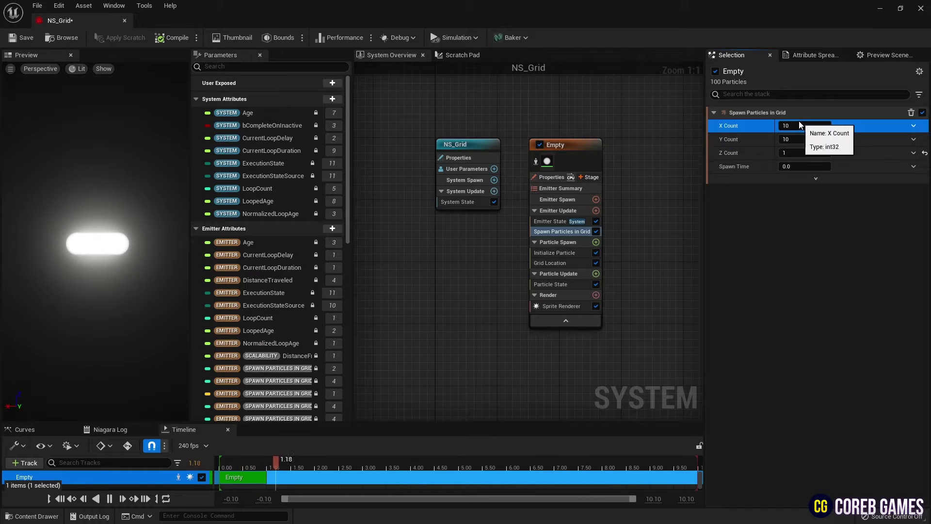
{"action": "left_click", "coordinate": [798, 124]}
{"action": "type", "text": "100"}
{"action": "key", "text": "Tab"}
{"action": "type", "text": "100"}
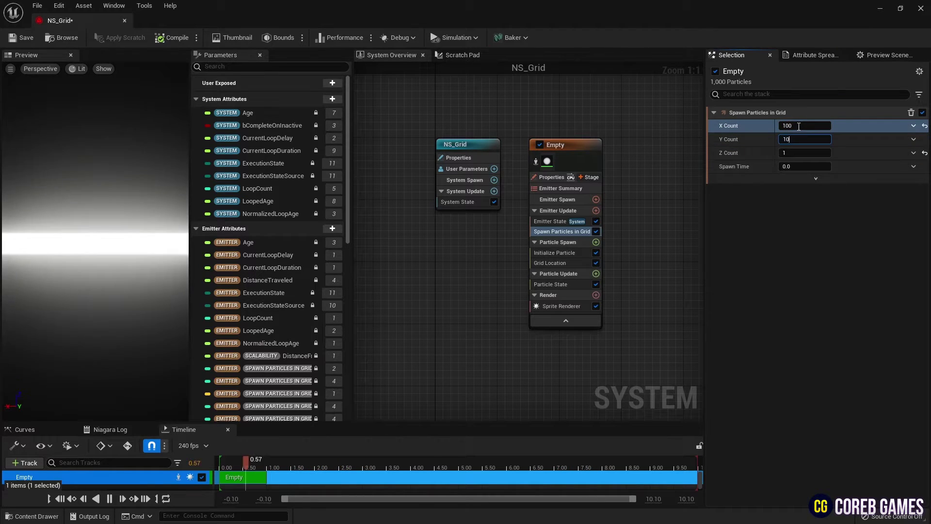
{"action": "key", "text": "Return"}
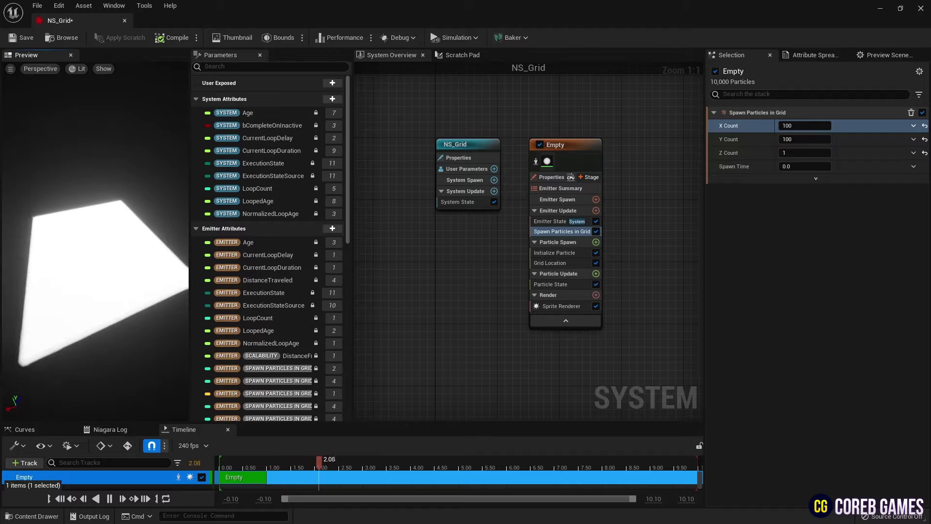
Step: In Initialize Particle, set the Sprite Size Mode to Uniform with a sprite size of 3
{"action": "left_click", "coordinate": [557, 253]}
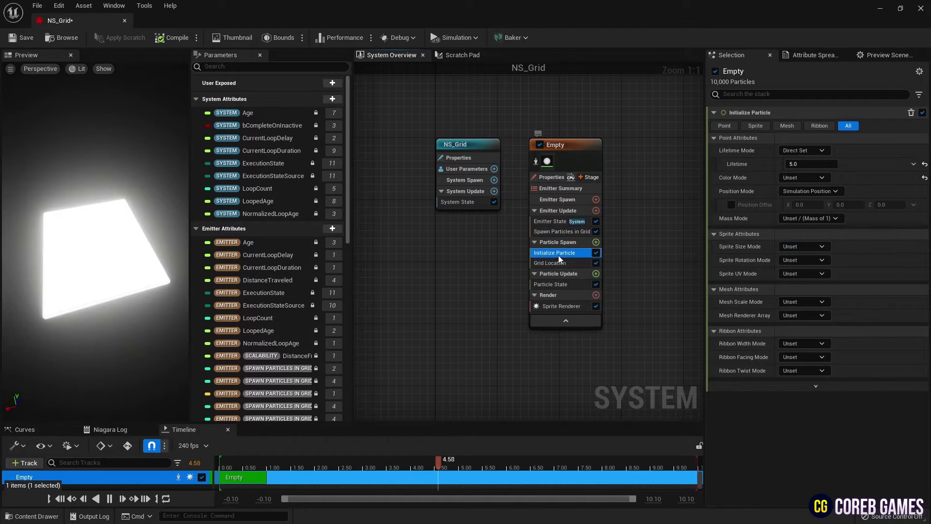
{"action": "left_click", "coordinate": [802, 245]}
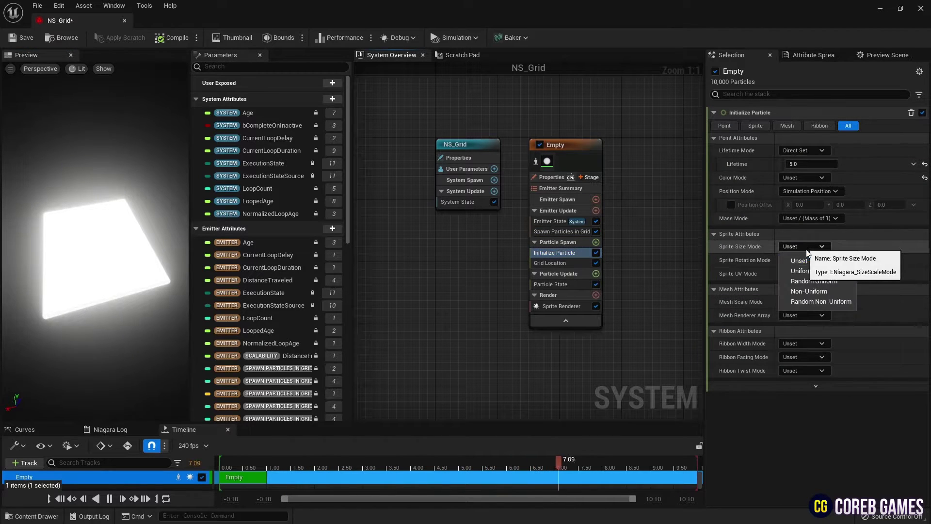
{"action": "left_click", "coordinate": [814, 270]}
{"action": "left_click", "coordinate": [805, 261]}
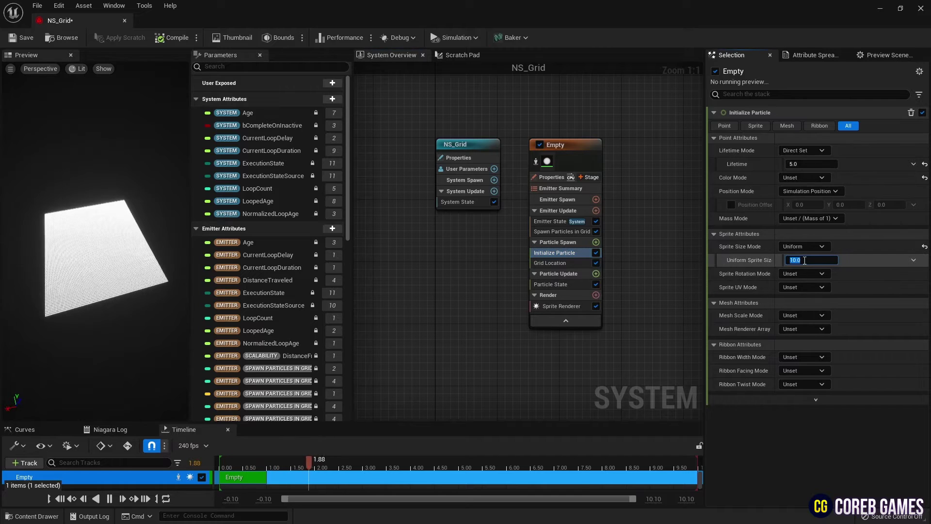
{"action": "type", "text": "3"}
{"action": "key", "text": "Return"}
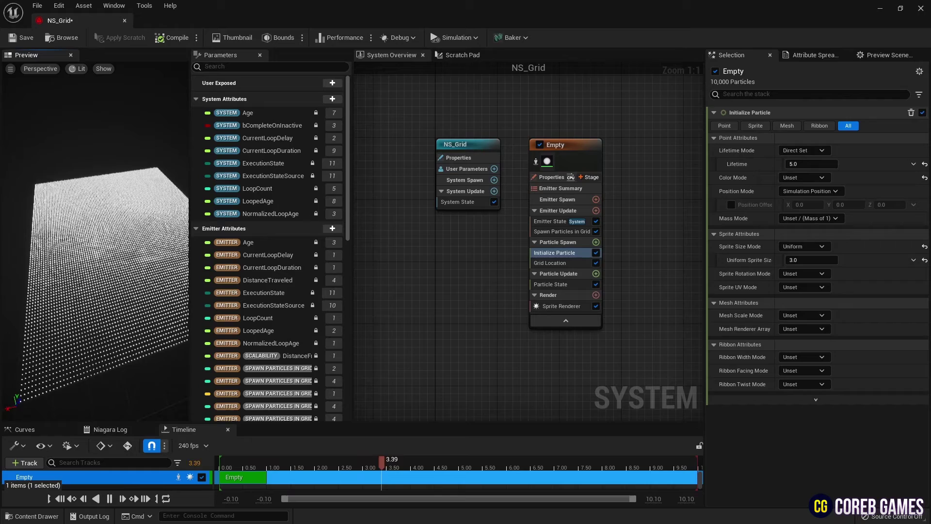
Step: Set the Grid Location module's padding dimensions to 5 in X and 5 in Y
{"action": "left_click", "coordinate": [588, 261]}
{"action": "left_click", "coordinate": [801, 233]}
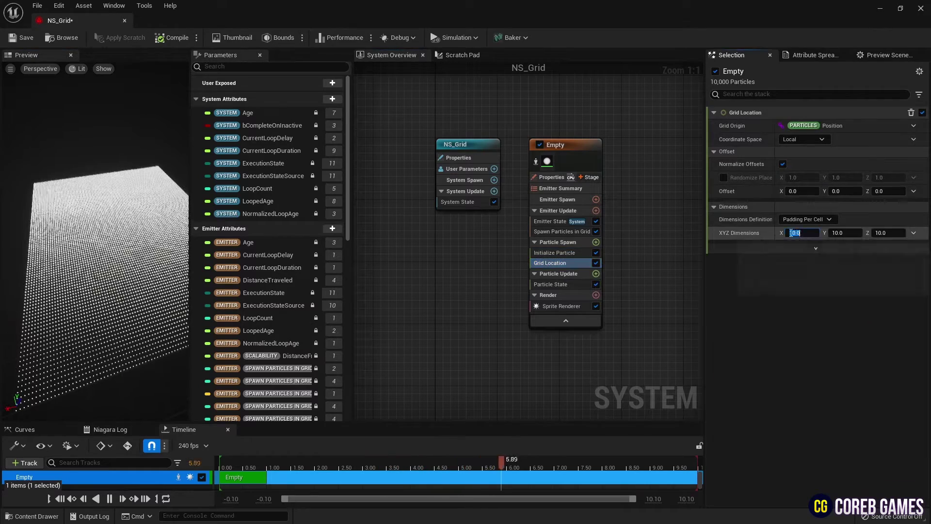
{"action": "type", "text": "5"}
{"action": "left_click", "coordinate": [845, 233]}
{"action": "type", "text": "5"}
{"action": "key", "text": "Return"}
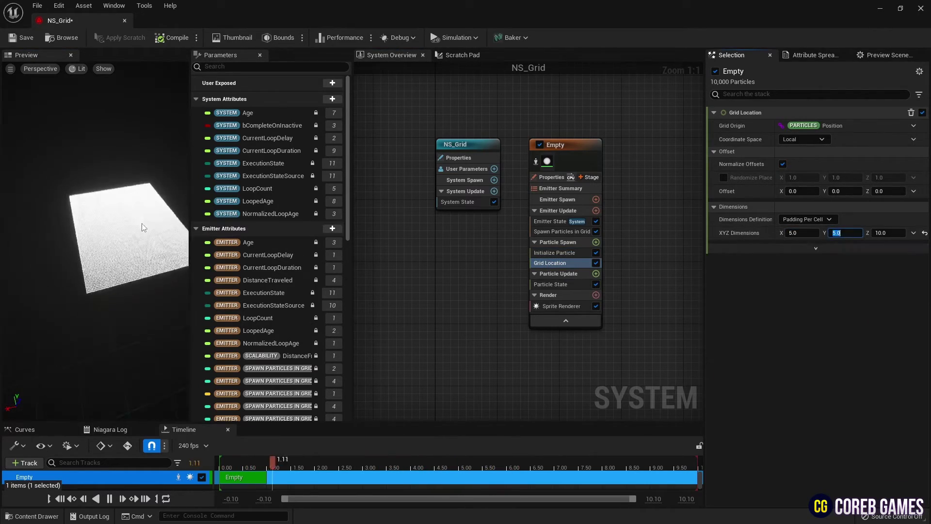
{"action": "right_click_drag", "start_coordinate": [142, 223], "coordinate": [155, 227]}
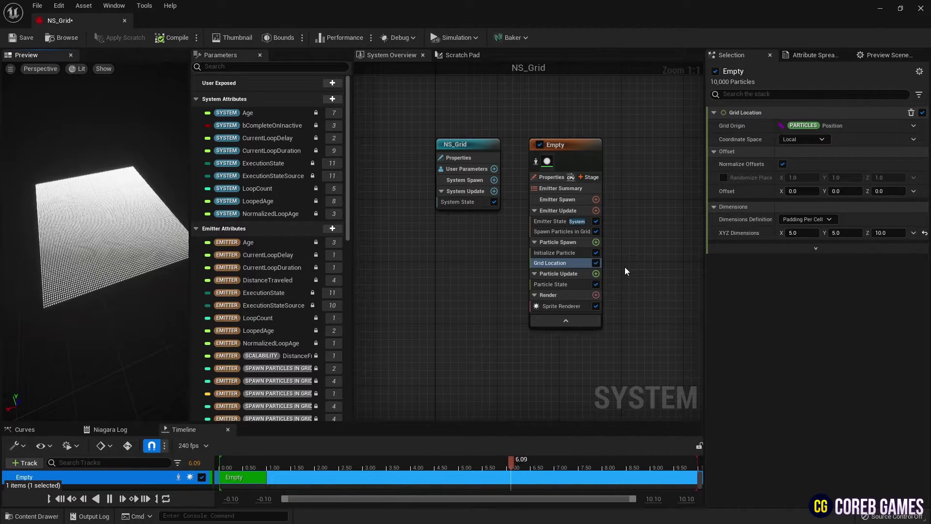
Step: In Emitter State, set the Life Cycle Mode to Self and the Loop Behavior to Once
{"action": "right_click_drag", "start_coordinate": [624, 267], "coordinate": [594, 259]}
{"action": "right_click_drag", "start_coordinate": [107, 232], "coordinate": [118, 237]}
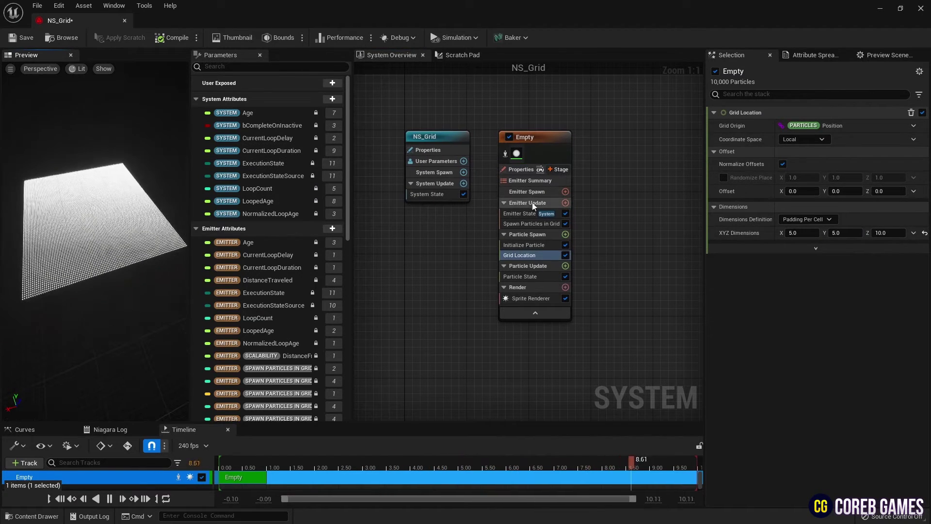
{"action": "left_click", "coordinate": [521, 214]}
{"action": "left_click", "coordinate": [803, 151]}
{"action": "left_click", "coordinate": [813, 174]}
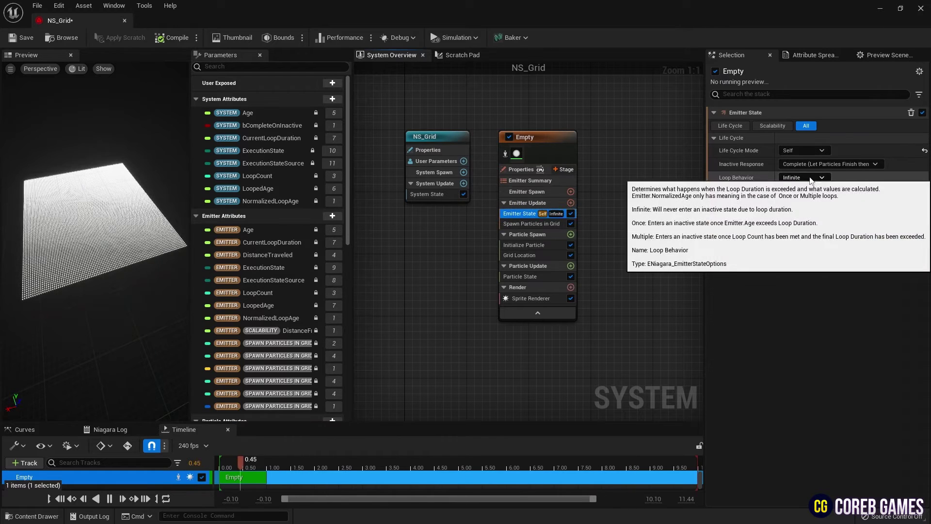
{"action": "left_click", "coordinate": [811, 177]}
{"action": "left_click", "coordinate": [795, 201]}
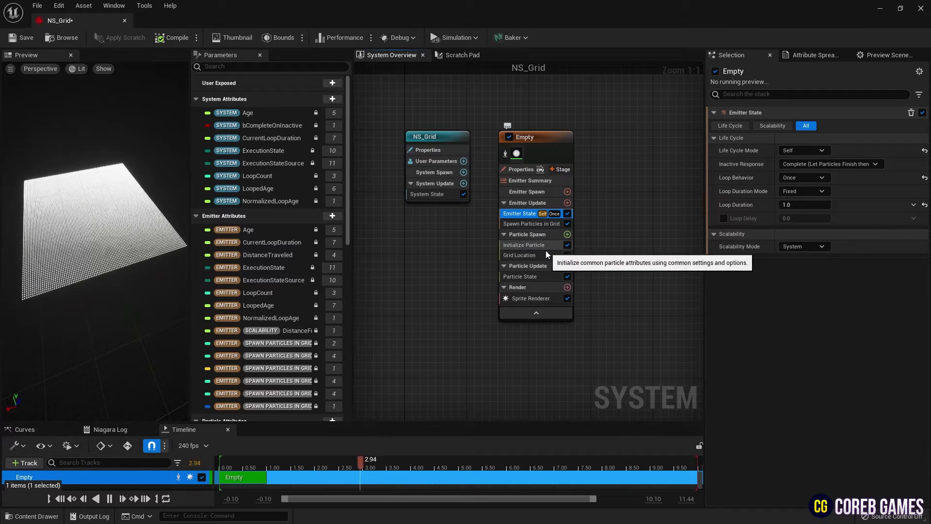
Step: Turn off the Particle State option that kills particles when their lifetime has elapsed
{"action": "left_click", "coordinate": [545, 275]}
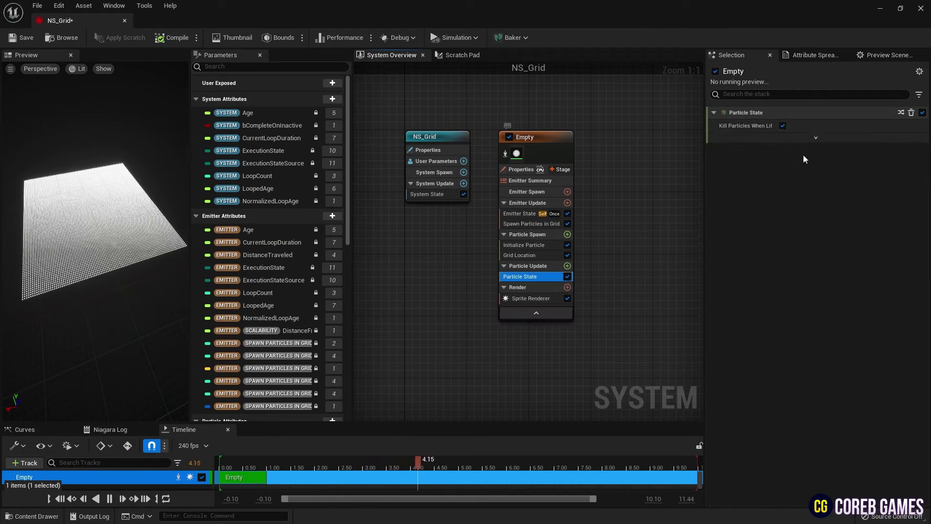
{"action": "left_click", "coordinate": [782, 126]}
{"action": "left_click_drag", "start_coordinate": [110, 223], "coordinate": [114, 227]}
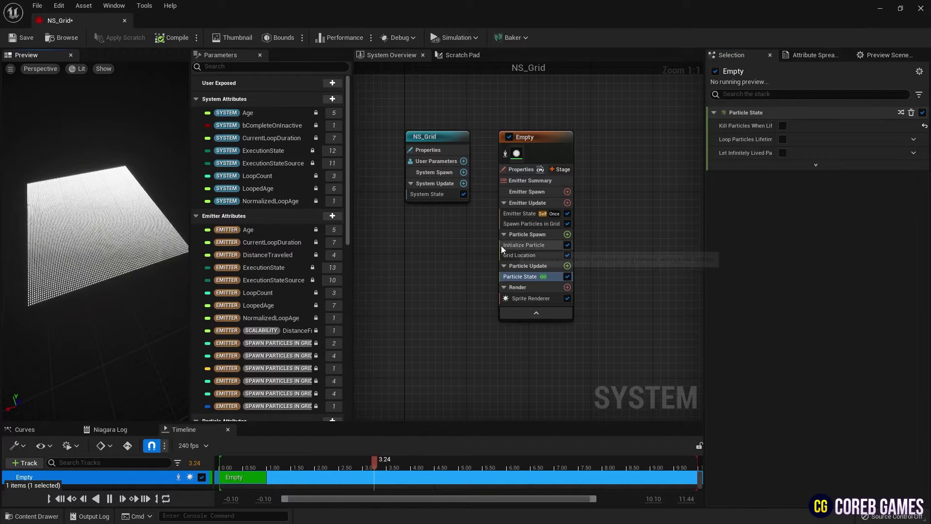
Step: Add a New Scratch Pad Module to the emitter's Particle Update stage
{"action": "left_click", "coordinate": [546, 237]}
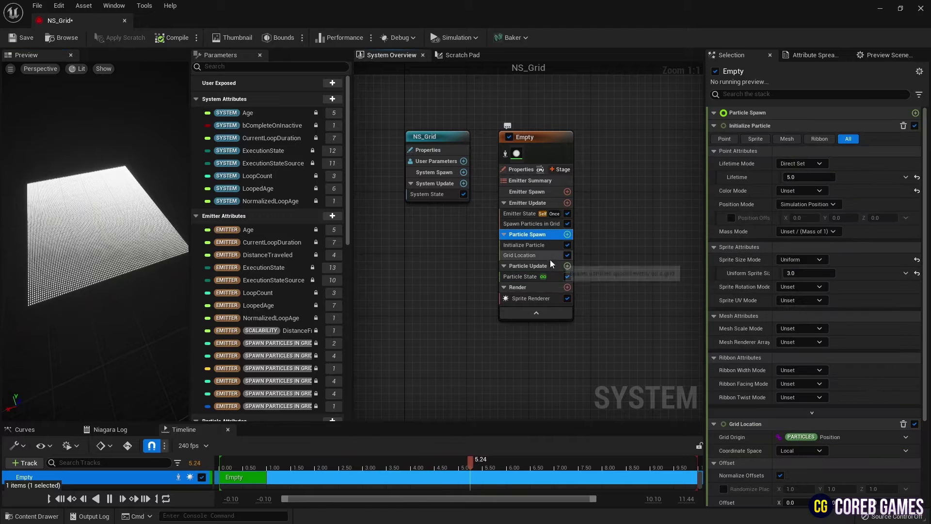
{"action": "left_click", "coordinate": [567, 266]}
{"action": "type", "text": "scr"}
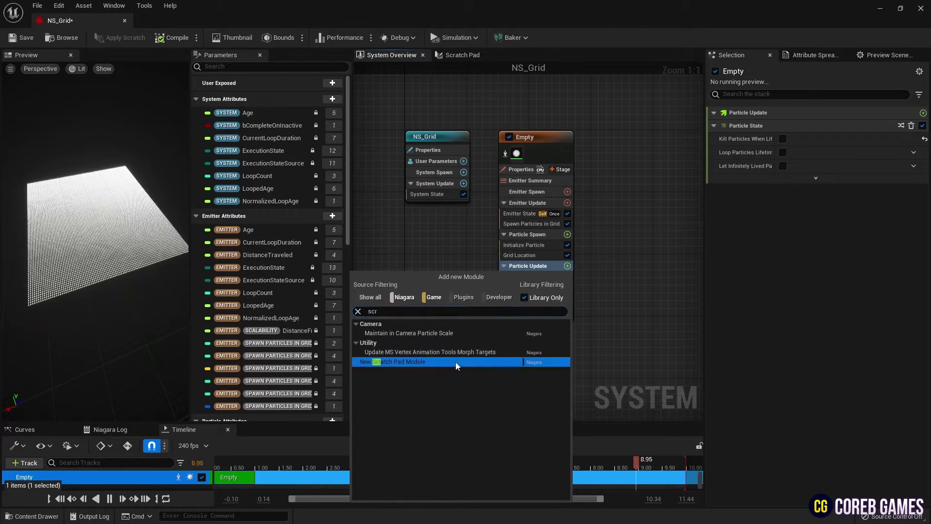
{"action": "left_click", "coordinate": [456, 363]}
Step: Add the Particles Position attribute to the Map Get node in the scratch module graph
{"action": "left_click", "coordinate": [599, 252]}
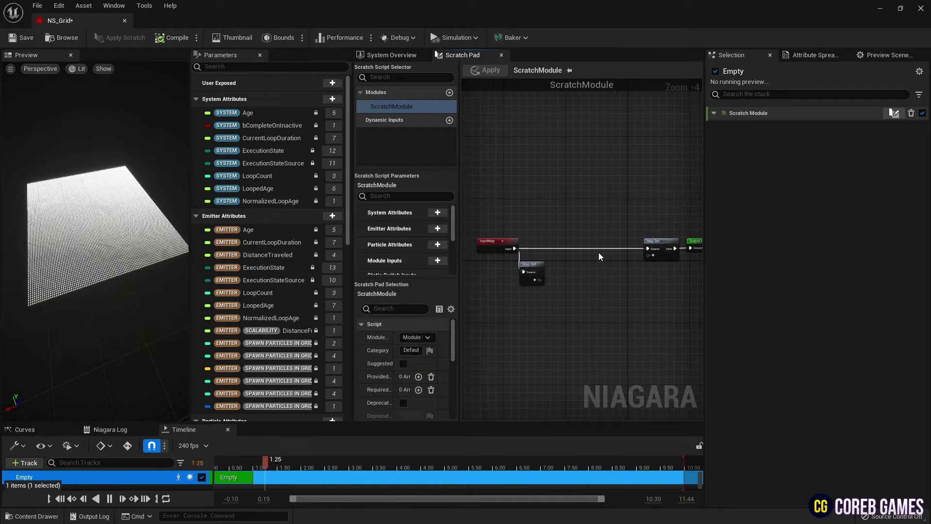
{"action": "right_click_drag", "start_coordinate": [599, 252], "coordinate": [619, 237]}
{"action": "scroll", "coordinate": [588, 209], "scroll_direction": "up", "scroll_amount": 3}
{"action": "left_click_drag", "start_coordinate": [589, 209], "coordinate": [478, 263]}
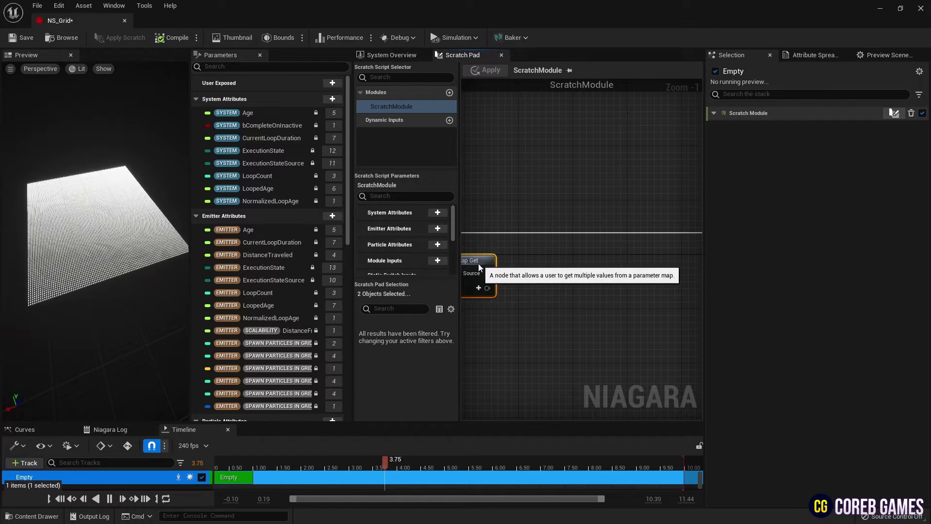
{"action": "scroll", "coordinate": [546, 264], "scroll_direction": "down", "scroll_amount": 1}
{"action": "right_click_drag", "start_coordinate": [546, 263], "coordinate": [604, 240]}
{"action": "scroll", "coordinate": [555, 256], "scroll_direction": "up", "scroll_amount": 2}
{"action": "left_click", "coordinate": [538, 260]}
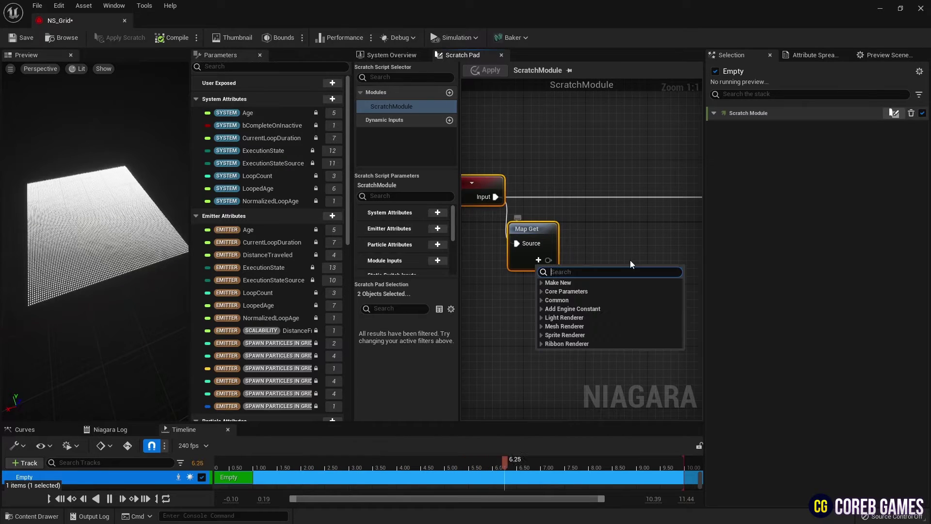
{"action": "type", "text": "postio"}
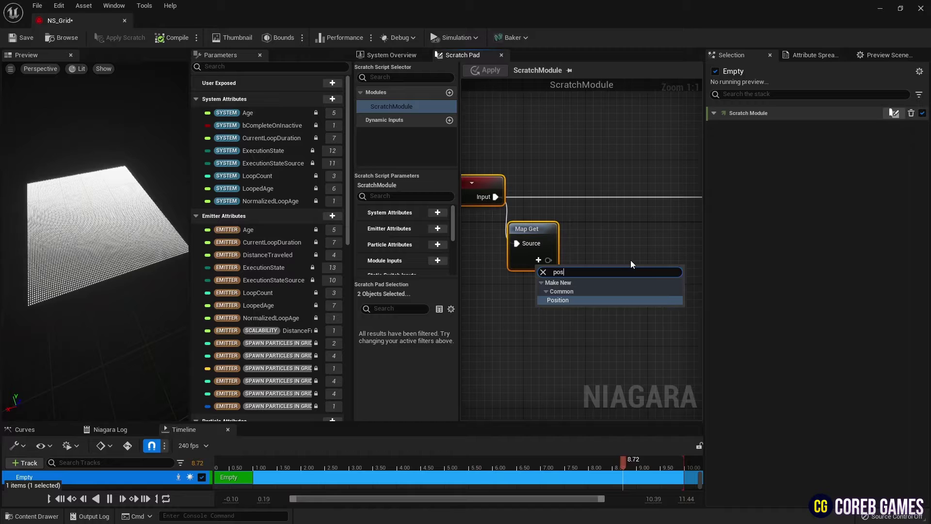
{"action": "left_click", "coordinate": [591, 355]}
Step: Add a float input to the Map Get node and rename it Divide
{"action": "left_click", "coordinate": [576, 277]}
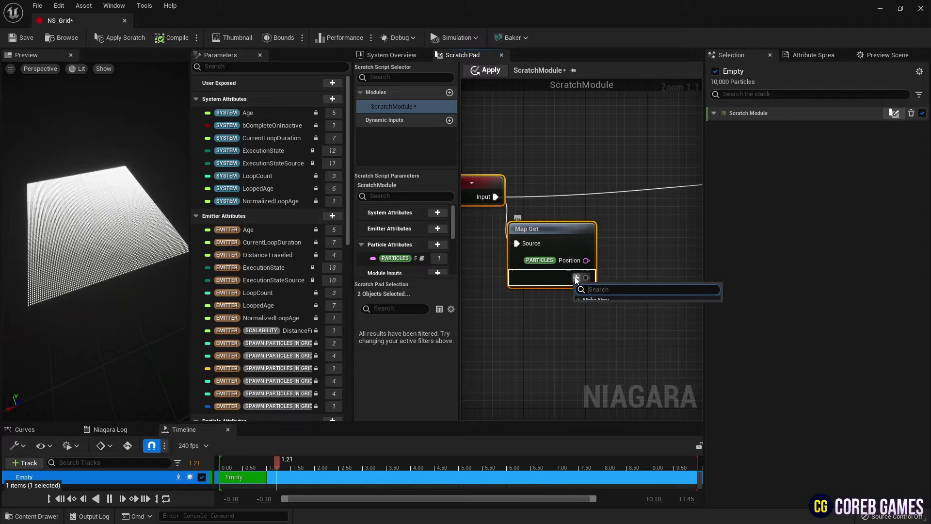
{"action": "type", "text": "flo"}
{"action": "key", "text": "Return"}
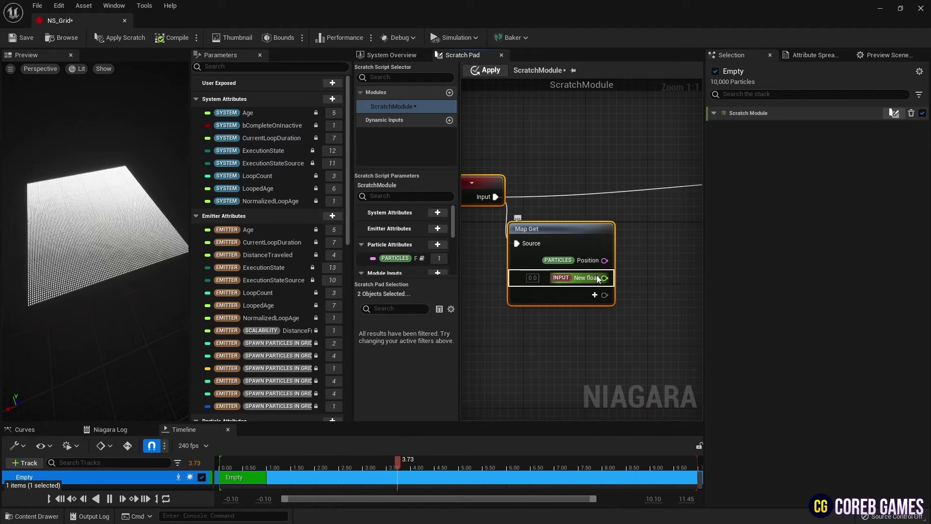
{"action": "right_click", "coordinate": [594, 274]}
{"action": "left_click", "coordinate": [630, 316]}
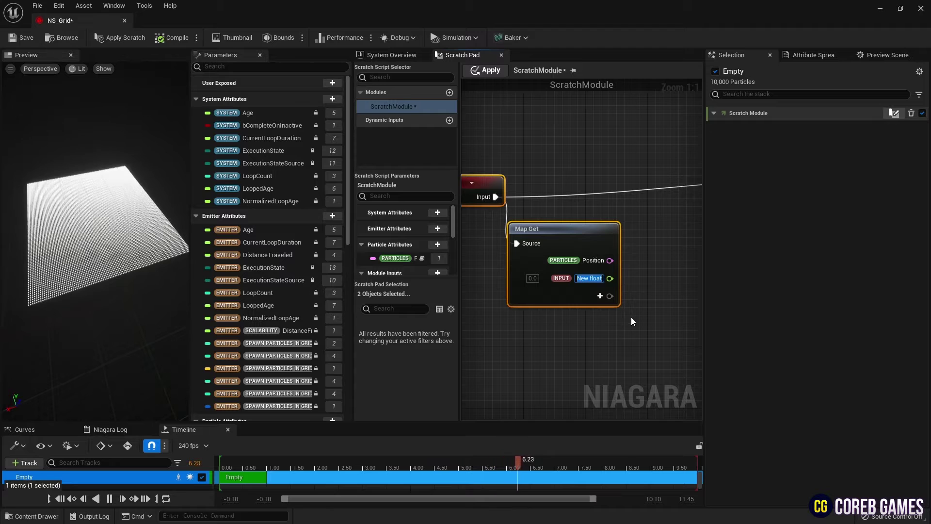
{"action": "type", "text": "Divide"}
{"action": "key", "text": "Return"}
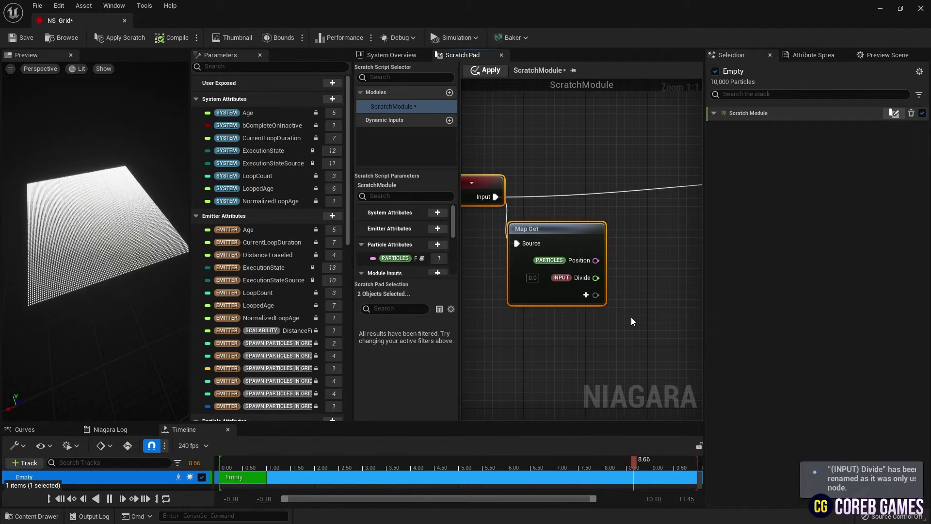
Step: Create a Break Position node fed by the Map Get node's Particles Position output
{"action": "right_click_drag", "start_coordinate": [648, 320], "coordinate": [547, 298]}
{"action": "scroll", "coordinate": [547, 296], "scroll_direction": "down", "scroll_amount": 2}
{"action": "right_click_drag", "start_coordinate": [541, 265], "coordinate": [588, 260]}
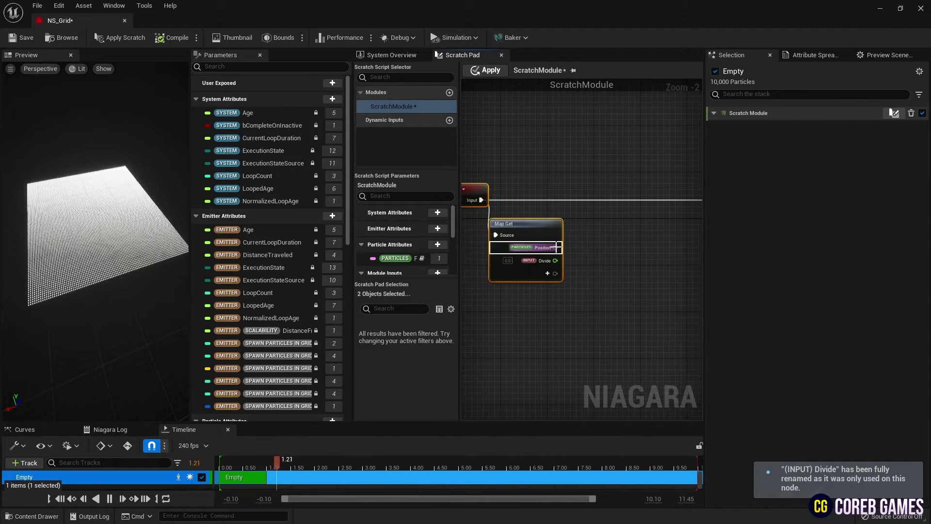
{"action": "left_click_drag", "start_coordinate": [556, 247], "coordinate": [596, 263]}
{"action": "type", "text": "break"}
{"action": "left_click", "coordinate": [639, 318]}
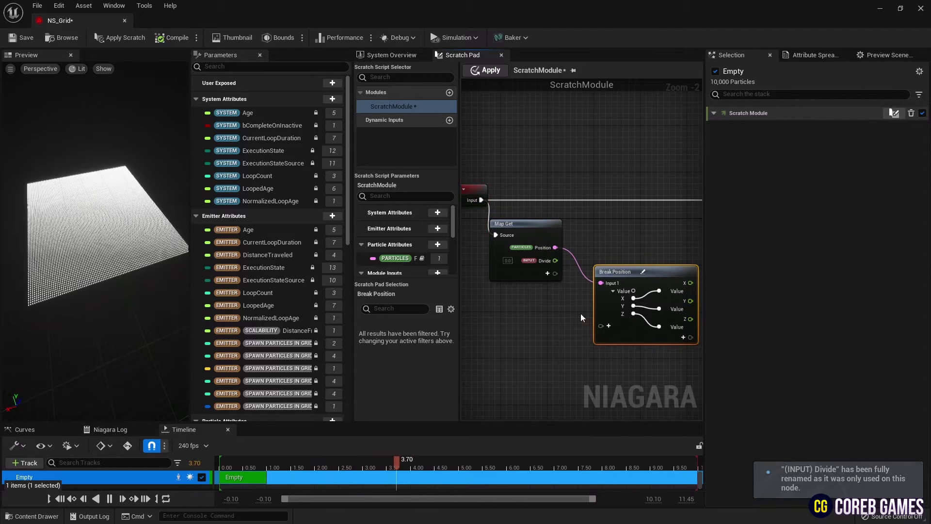
Step: Create a Divide node that divides the Break Position node's X output by the Map Get node's Divide input
{"action": "right_click_drag", "start_coordinate": [580, 314], "coordinate": [537, 295]}
{"action": "right_click_drag", "start_coordinate": [626, 222], "coordinate": [600, 243]}
{"action": "right_click", "coordinate": [614, 225]}
{"action": "type", "text": "divide"}
{"action": "key", "text": "Return"}
{"action": "left_click_drag", "start_coordinate": [615, 281], "coordinate": [634, 245]}
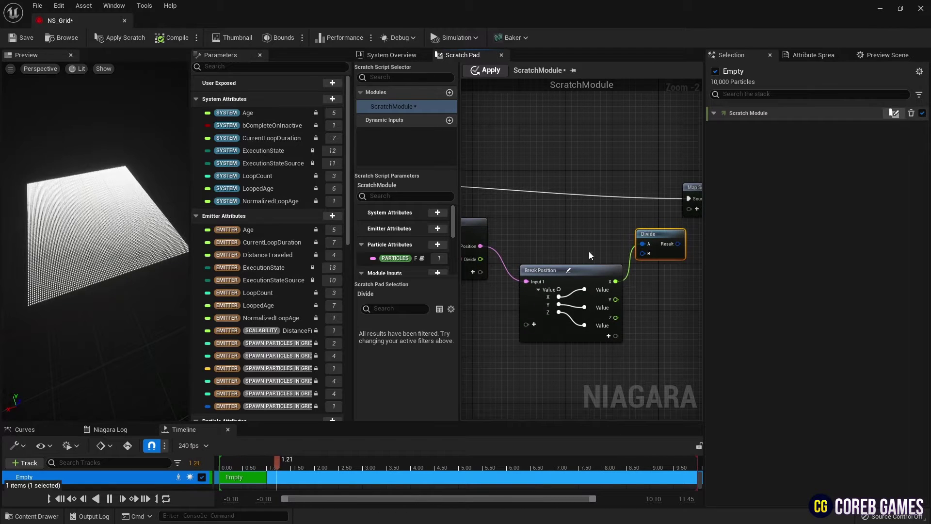
{"action": "right_click_drag", "start_coordinate": [589, 251], "coordinate": [603, 250]}
{"action": "left_click_drag", "start_coordinate": [667, 266], "coordinate": [658, 252]}
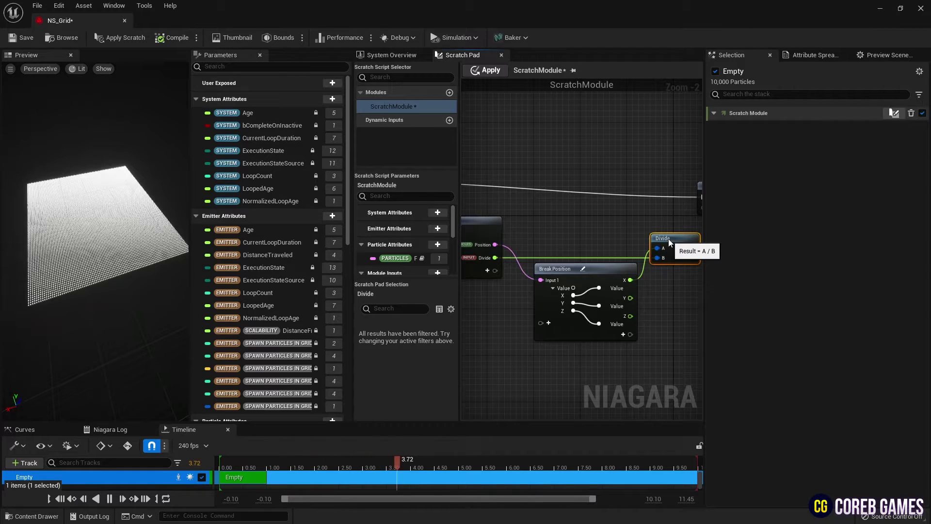
Step: Add the Engine RealTime constant to the Map Get node
{"action": "right_click_drag", "start_coordinate": [606, 215], "coordinate": [662, 200]}
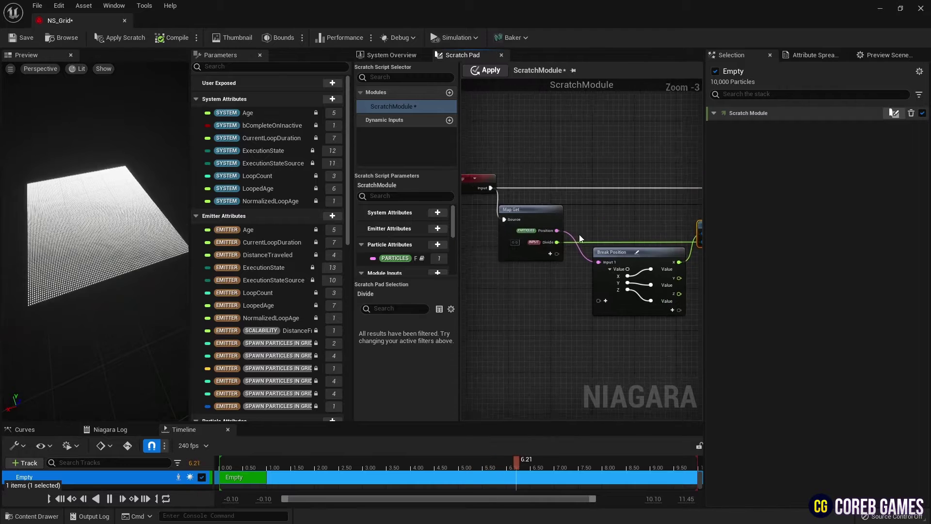
{"action": "left_click", "coordinate": [547, 254]}
{"action": "type", "text": "rea"}
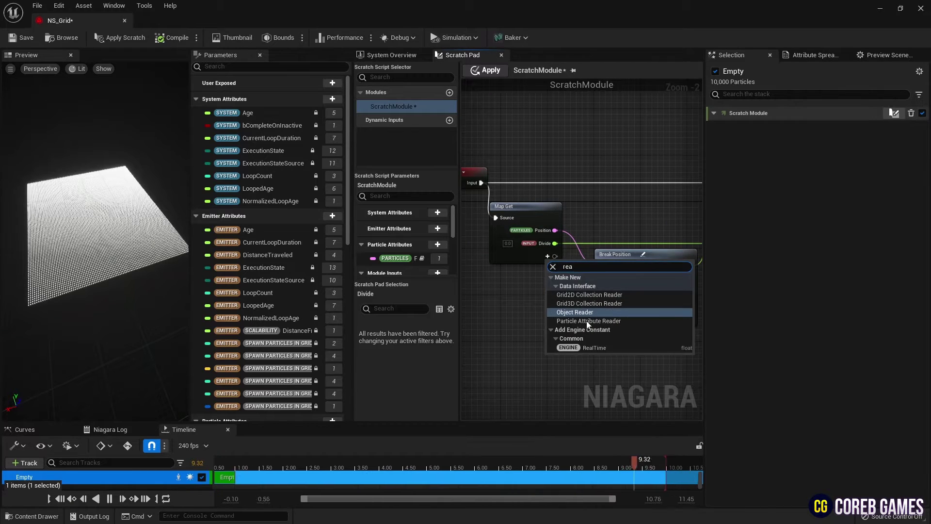
{"action": "left_click", "coordinate": [596, 348]}
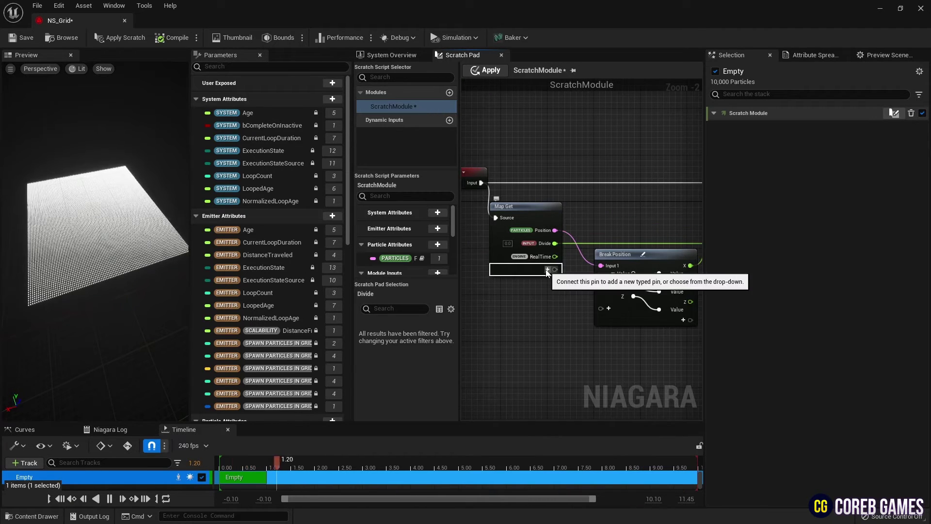
Step: Add a float input to the Map Get node and rename it Speed
{"action": "left_click", "coordinate": [547, 270]}
{"action": "type", "text": "sp"}
{"action": "key", "text": "BackSpace"}
{"action": "key", "text": "BackSpace"}
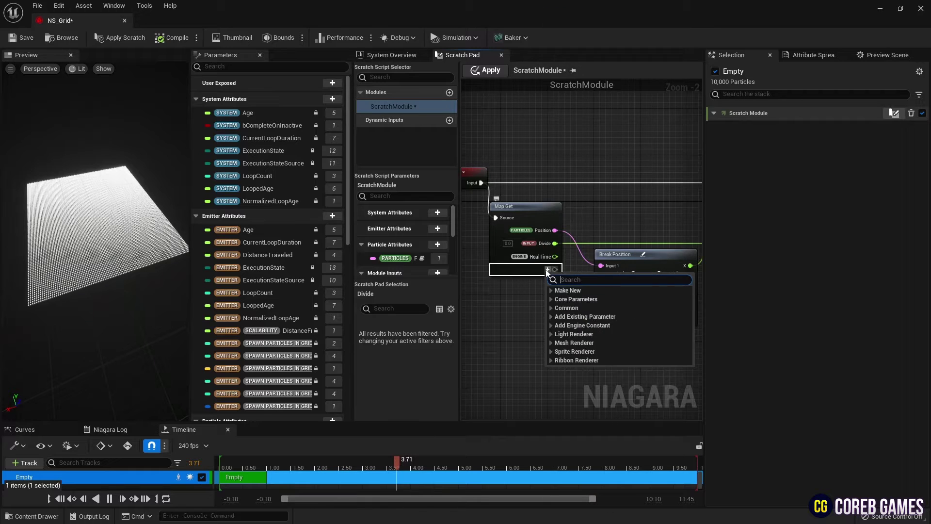
{"action": "type", "text": "flo"}
{"action": "key", "text": "Return"}
{"action": "right_click", "coordinate": [547, 273]}
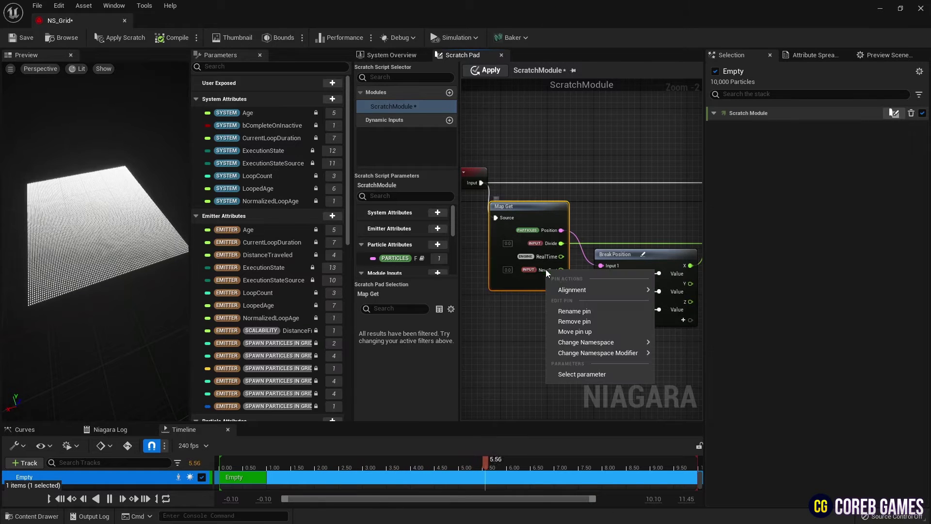
{"action": "left_click", "coordinate": [580, 312]}
{"action": "type", "text": "Speed"}
{"action": "key", "text": "Return"}
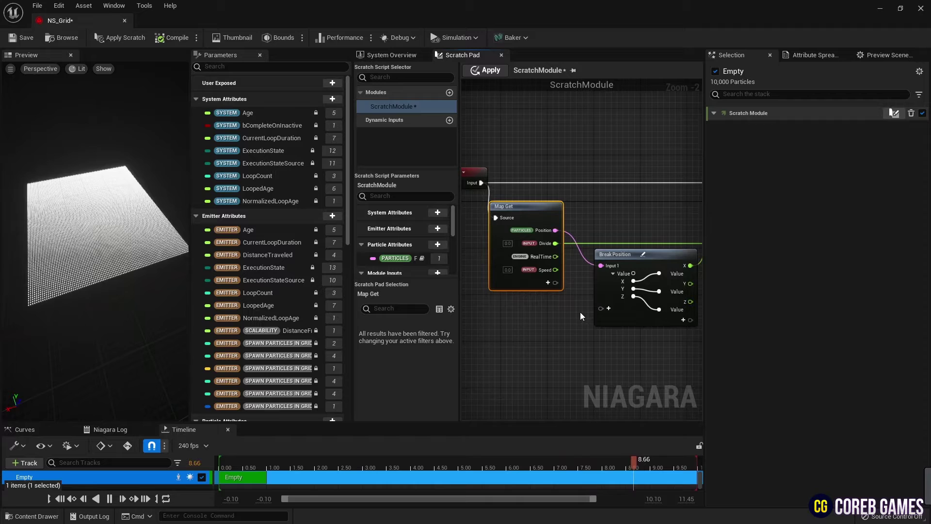
Step: Create a Multiply node beneath Break Position that multiplies RealTime by Speed, moving InputMap and Map Get aside for room
{"action": "right_click_drag", "start_coordinate": [573, 312], "coordinate": [620, 316]}
{"action": "left_click", "coordinate": [520, 179]}
{"action": "left_click", "coordinate": [562, 217], "text": "ctrl"}
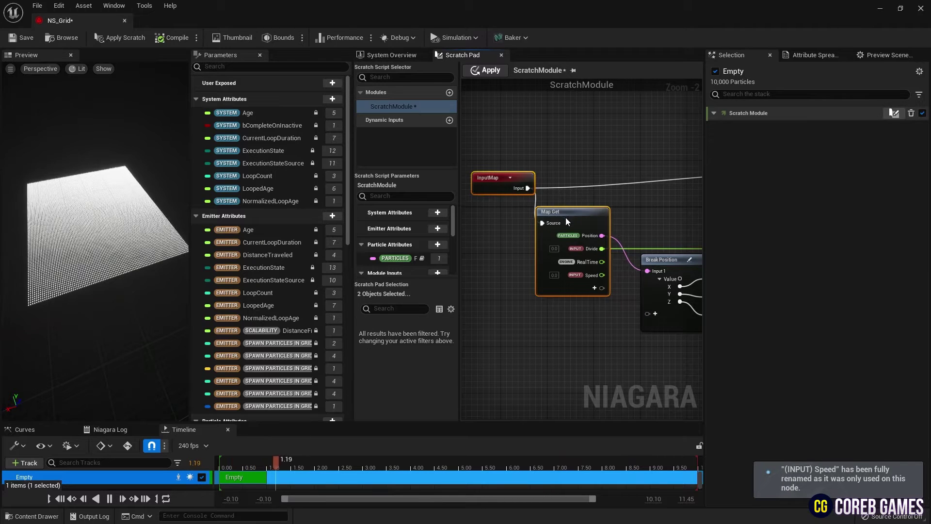
{"action": "left_click_drag", "start_coordinate": [566, 218], "coordinate": [531, 216]}
{"action": "left_click", "coordinate": [586, 278]}
{"action": "key", "text": "m"}
{"action": "left_click", "coordinate": [591, 280]}
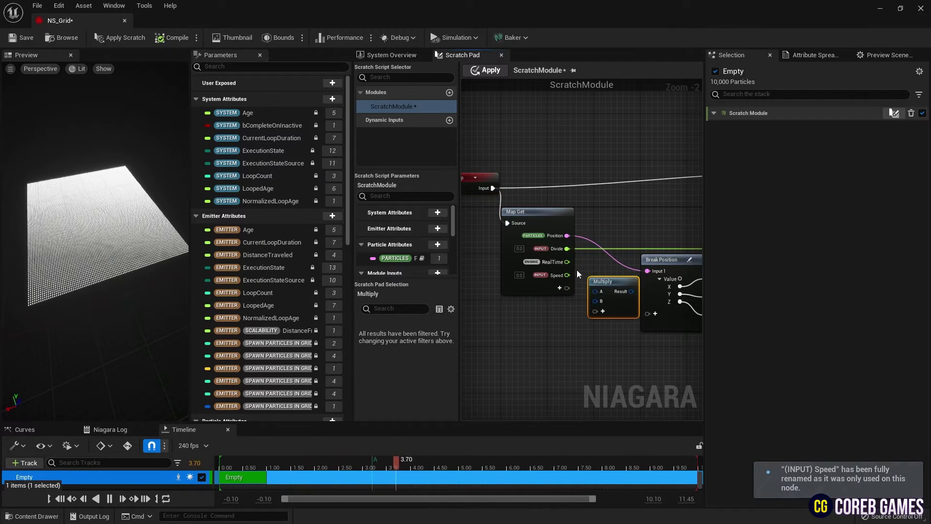
{"action": "left_click_drag", "start_coordinate": [567, 262], "coordinate": [580, 293]}
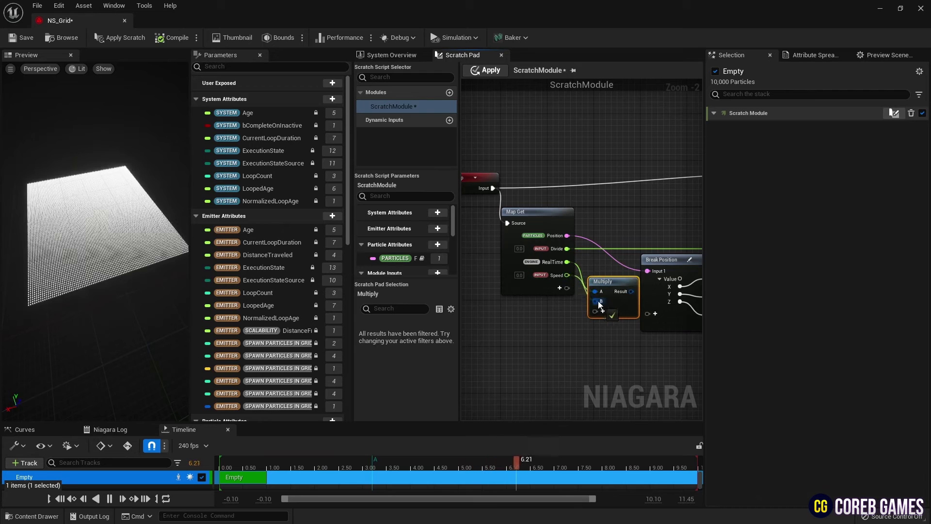
{"action": "right_click_drag", "start_coordinate": [540, 320], "coordinate": [423, 292]}
{"action": "left_click_drag", "start_coordinate": [502, 249], "coordinate": [553, 319]}
Step: Create an Add node that sums the Divide result and the Multiply result
{"action": "right_click_drag", "start_coordinate": [554, 318], "coordinate": [430, 312]}
{"action": "left_click", "coordinate": [565, 244]}
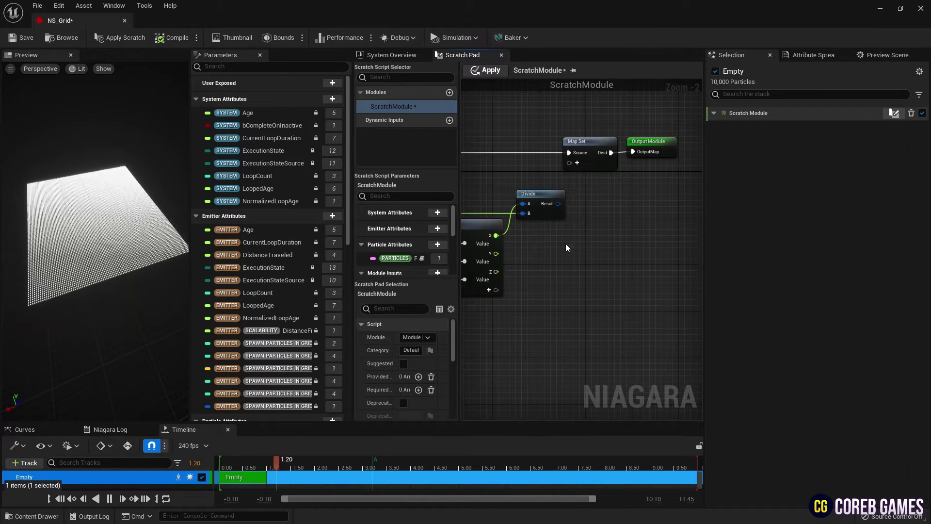
{"action": "right_click", "coordinate": [565, 243]}
{"action": "type", "text": "add"}
{"action": "left_click", "coordinate": [600, 404]}
{"action": "right_click_drag", "start_coordinate": [540, 269], "coordinate": [600, 276]}
{"action": "left_click_drag", "start_coordinate": [617, 211], "coordinate": [630, 264]}
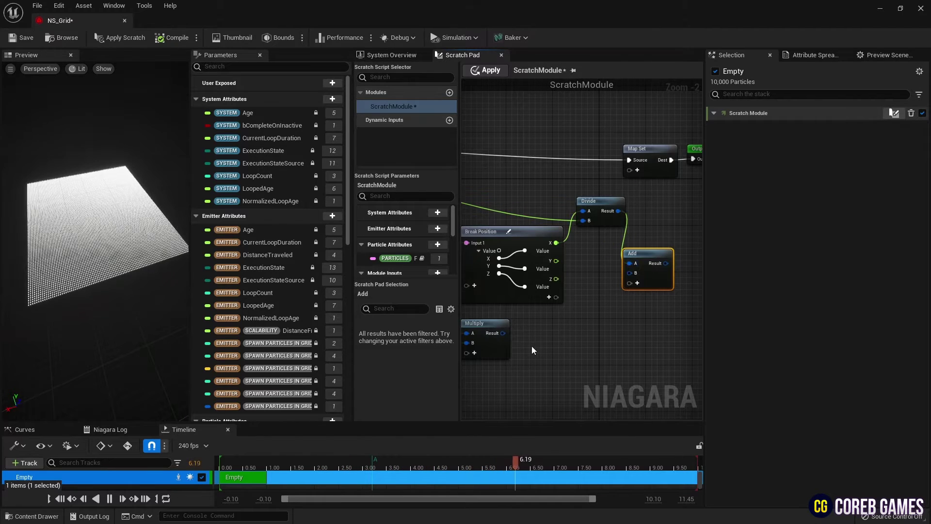
{"action": "right_click_drag", "start_coordinate": [591, 321], "coordinate": [555, 324]}
Step: Create a Sine node with its Angle fed by the Add result, and tidy the node layout around it
{"action": "right_click_drag", "start_coordinate": [618, 234], "coordinate": [506, 250]}
{"action": "right_click", "coordinate": [557, 246]}
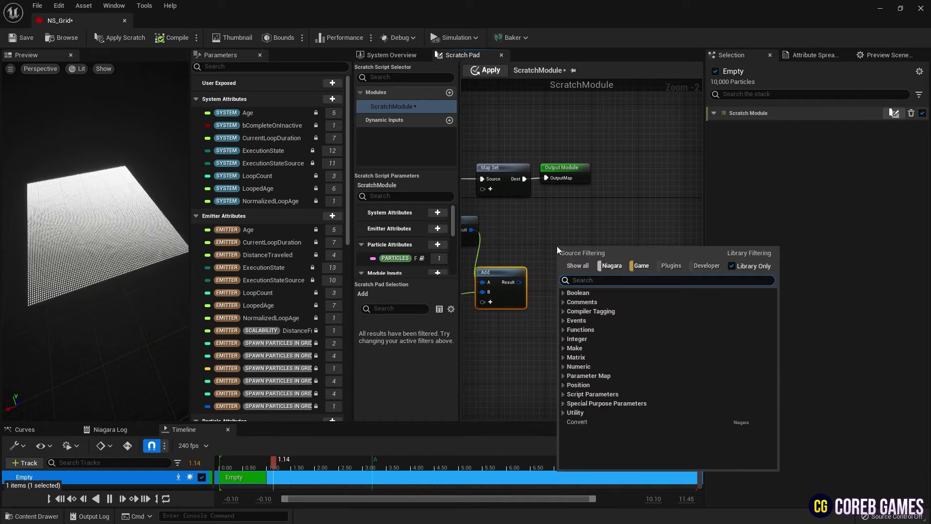
{"action": "type", "text": "sine"}
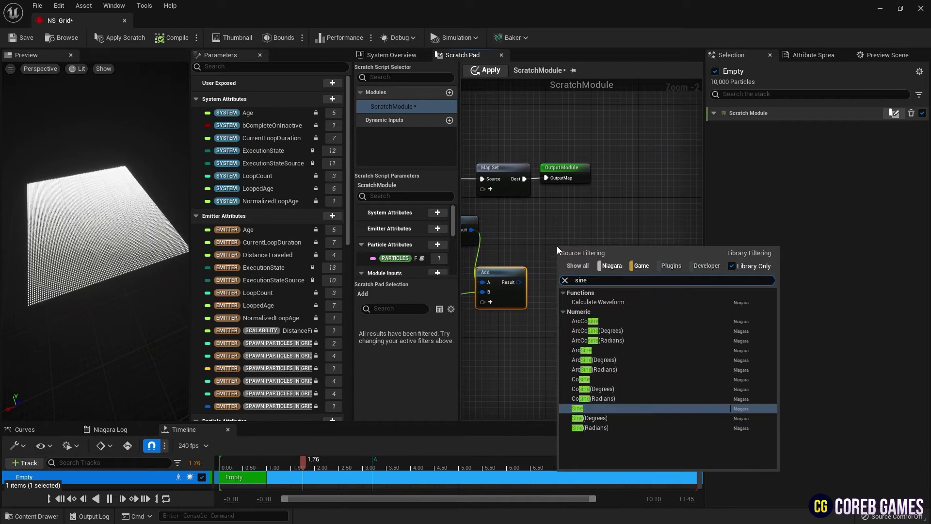
{"action": "left_click", "coordinate": [600, 409]}
{"action": "right_click_drag", "start_coordinate": [521, 282], "coordinate": [558, 290]}
{"action": "left_click_drag", "start_coordinate": [601, 269], "coordinate": [601, 268]}
{"action": "left_click_drag", "start_coordinate": [609, 258], "coordinate": [592, 281]}
{"action": "right_click_drag", "start_coordinate": [634, 207], "coordinate": [620, 243]}
{"action": "left_click_drag", "start_coordinate": [630, 184], "coordinate": [650, 212]}
Step: Add a float parameter to the Map Set node and rename it Wave
{"action": "right_click_drag", "start_coordinate": [644, 251], "coordinate": [527, 254]}
{"action": "left_click", "coordinate": [528, 249]}
{"action": "left_click", "coordinate": [511, 235]}
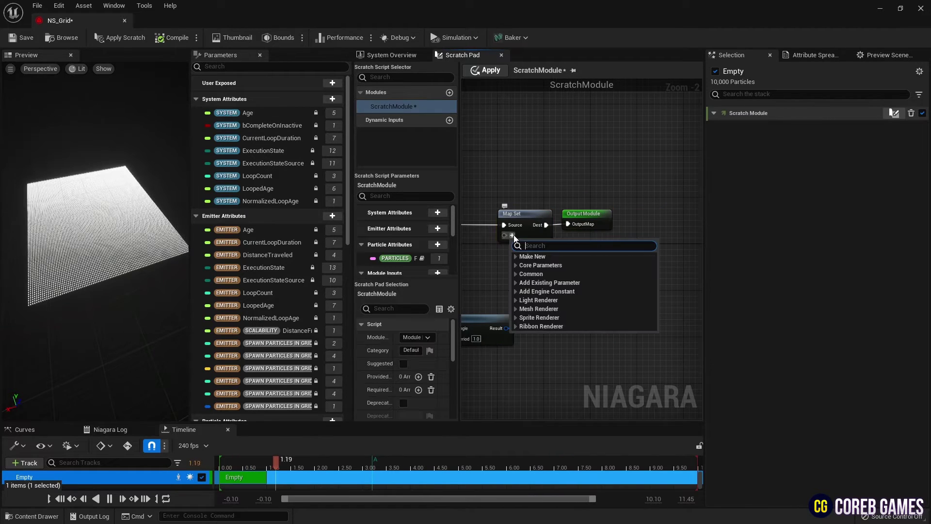
{"action": "type", "text": "fl"}
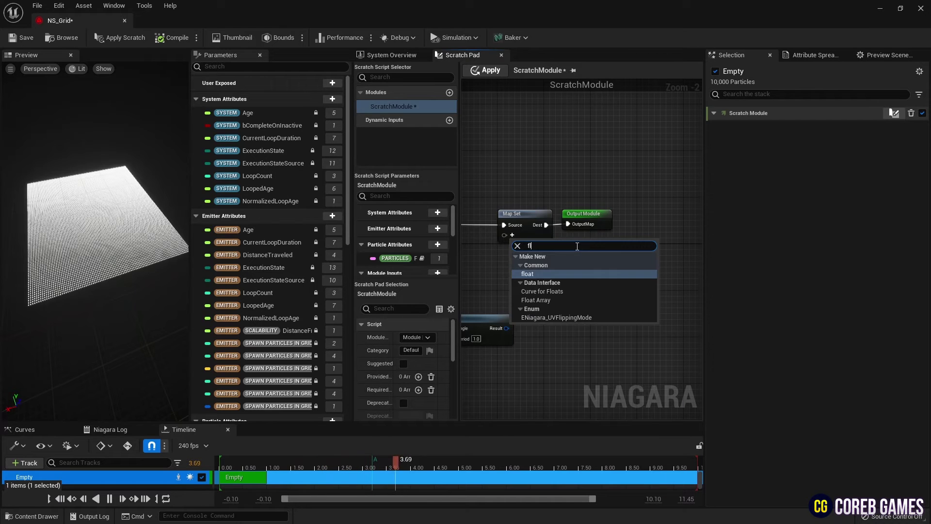
{"action": "key", "text": "Return"}
{"action": "right_click", "coordinate": [529, 237]}
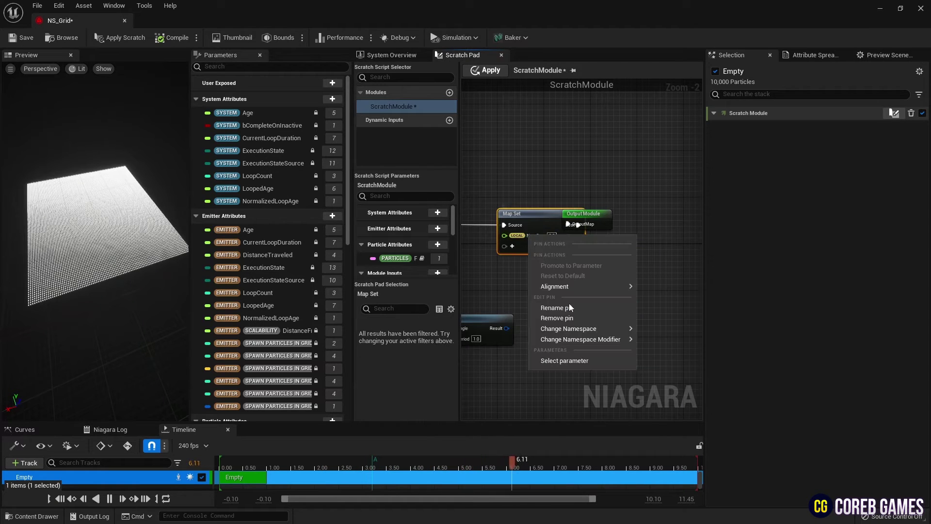
{"action": "left_click", "coordinate": [569, 310]}
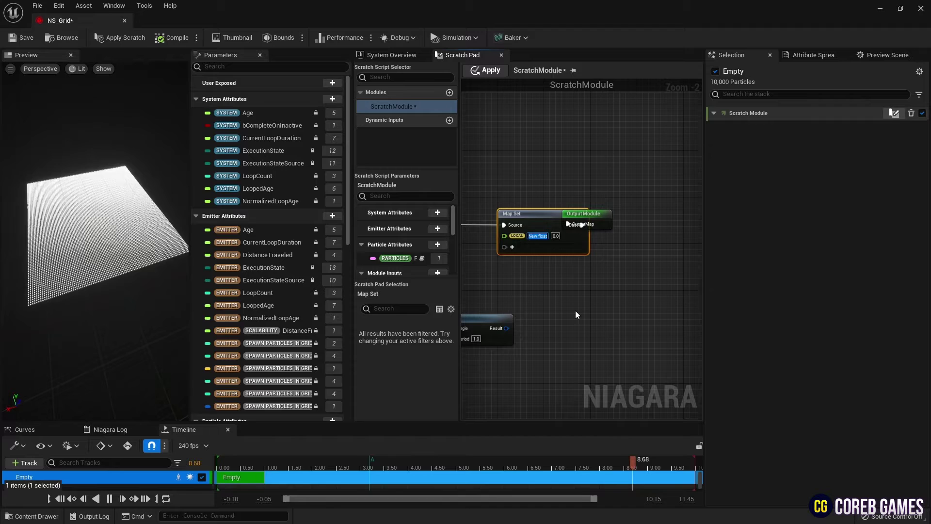
{"action": "type", "text": "Wave"}
{"action": "key", "text": "Return"}
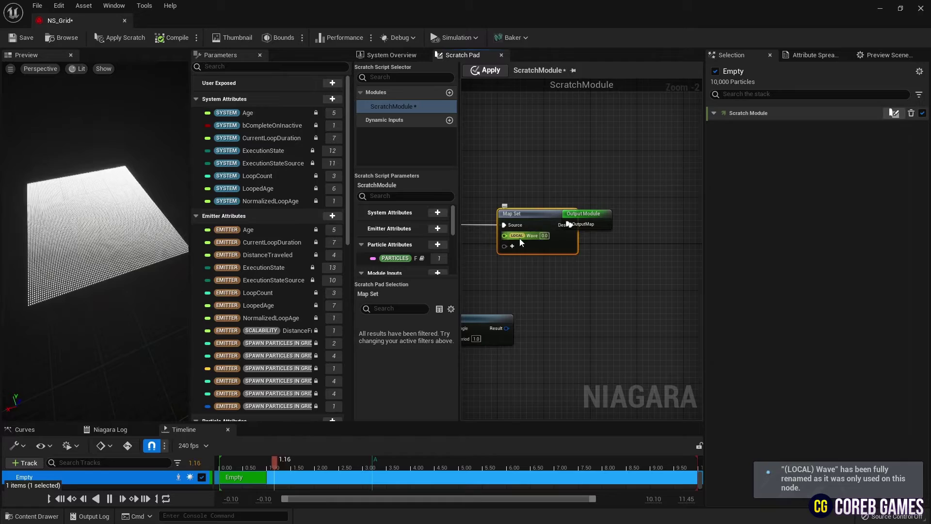
Step: Change the Wave parameter's namespace to Particles and connect the Sine result to it
{"action": "right_click", "coordinate": [520, 239]}
{"action": "mouse_move", "coordinate": [584, 329]}
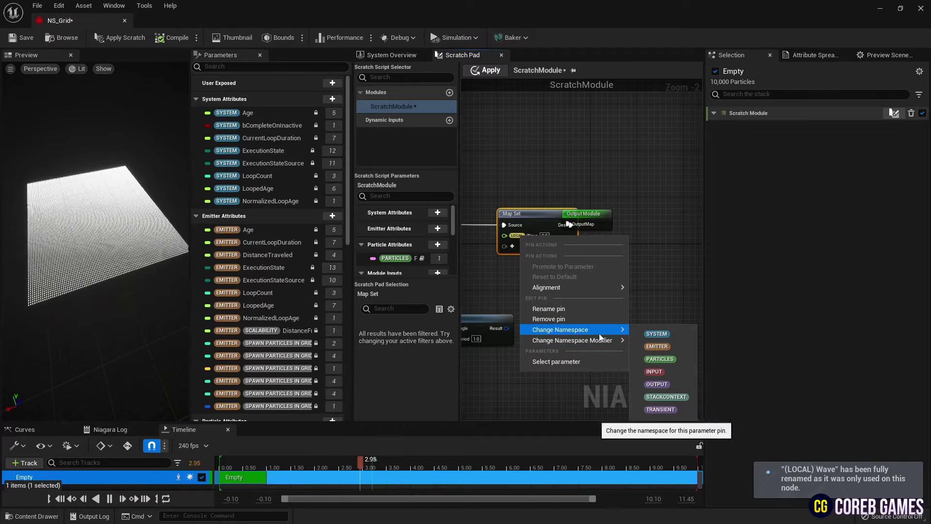
{"action": "left_click", "coordinate": [658, 361]}
{"action": "right_click_drag", "start_coordinate": [544, 292], "coordinate": [617, 290]}
{"action": "left_click_drag", "start_coordinate": [579, 326], "coordinate": [575, 236]}
Step: Align the Map Set node with its neighbours and apply the scratch module's changes
{"action": "scroll", "coordinate": [563, 250], "scroll_direction": "down", "scroll_amount": 2}
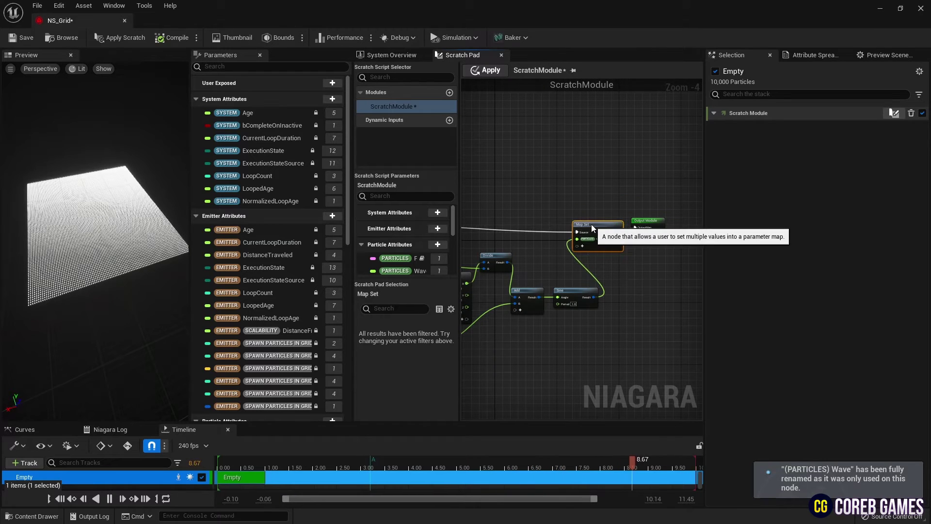
{"action": "left_click", "coordinate": [584, 204]}
{"action": "left_click", "coordinate": [502, 74]}
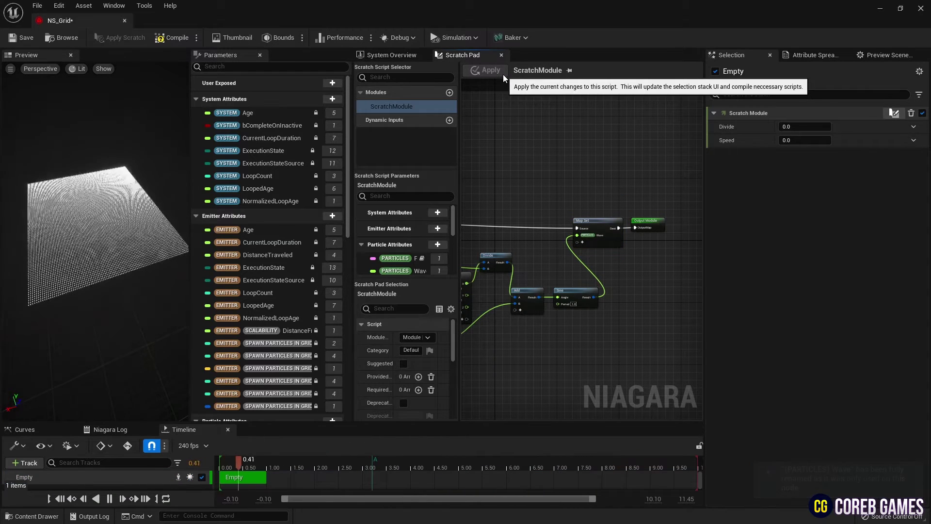
Step: Return to the system overview and add a Scale Color module to the emitter's Particle Update stage
{"action": "left_click", "coordinate": [398, 58]}
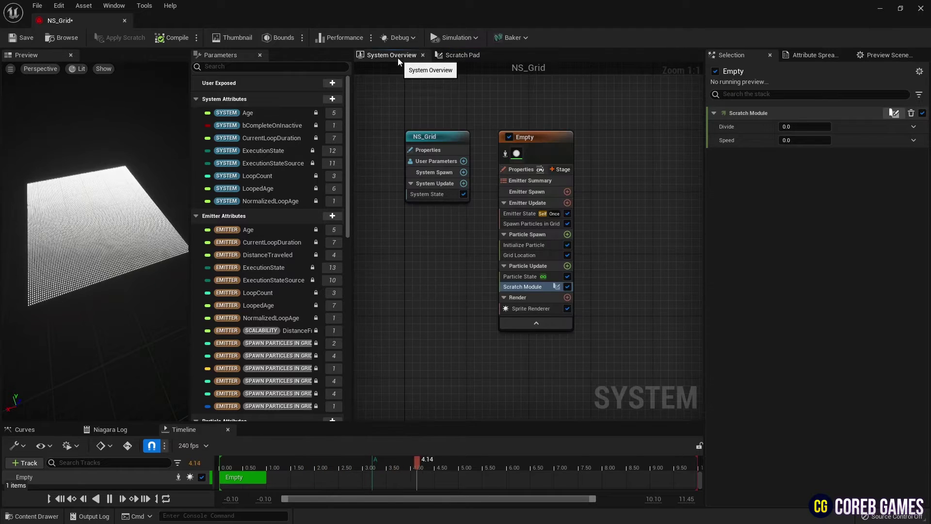
{"action": "left_click", "coordinate": [568, 266]}
{"action": "left_click", "coordinate": [458, 325]}
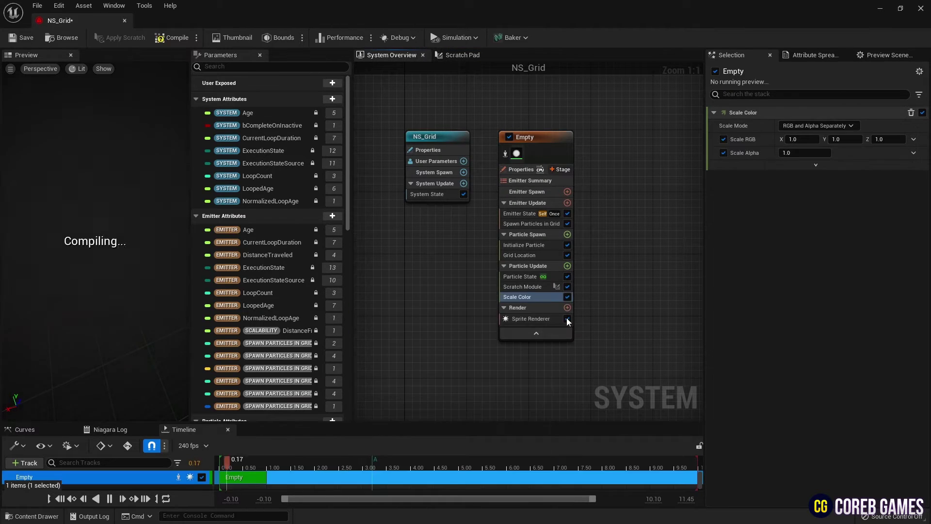
Step: Add a System Location module to the emitter's Particle Update stage
{"action": "left_click", "coordinate": [567, 266]}
{"action": "type", "text": "of"}
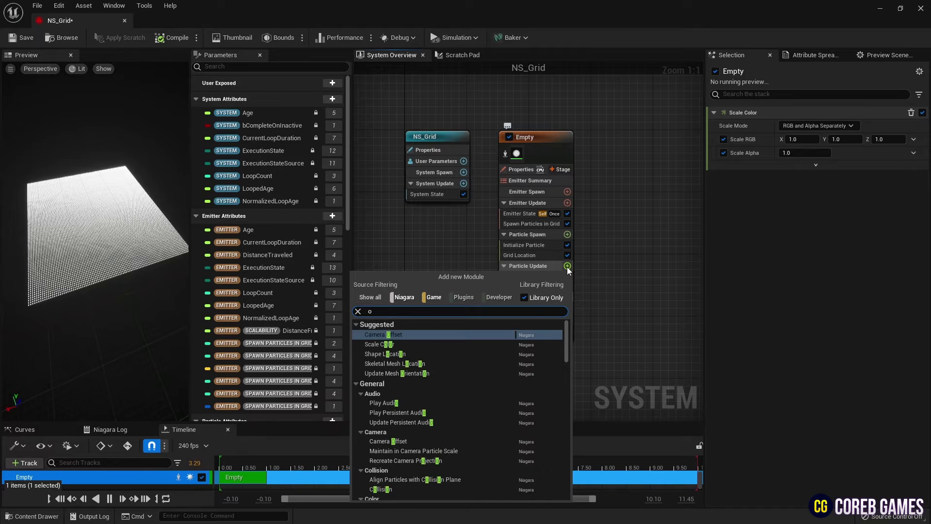
{"action": "key", "text": "BackSpace"}
{"action": "key", "text": "BackSpace"}
{"action": "type", "text": "sys"}
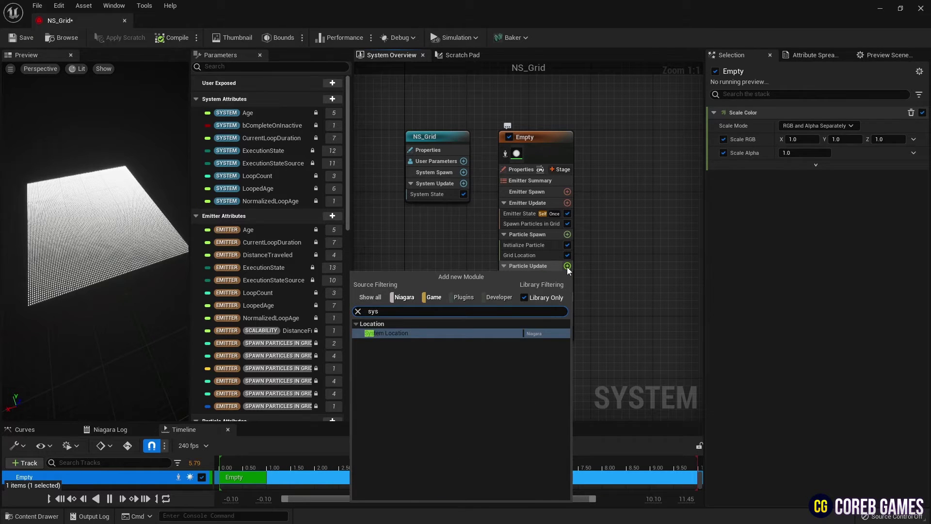
{"action": "key", "text": "Return"}
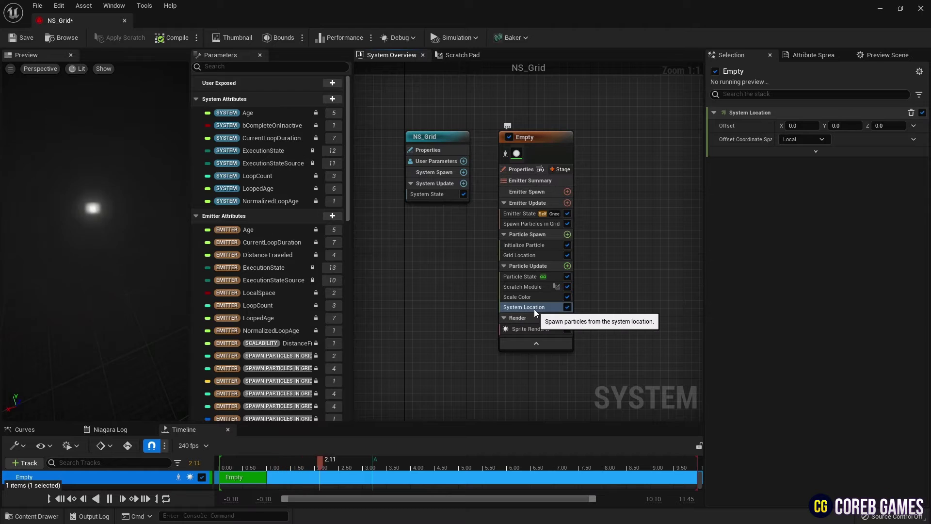
Step: Assign a Make Vector dynamic input to the System Location module's Offset
{"action": "left_click", "coordinate": [534, 309]}
{"action": "left_click", "coordinate": [914, 125]}
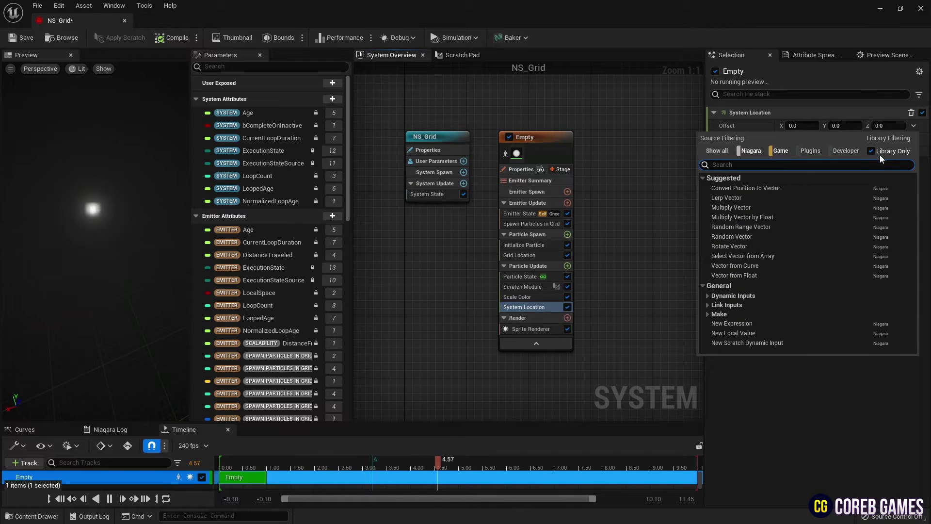
{"action": "type", "text": "make"}
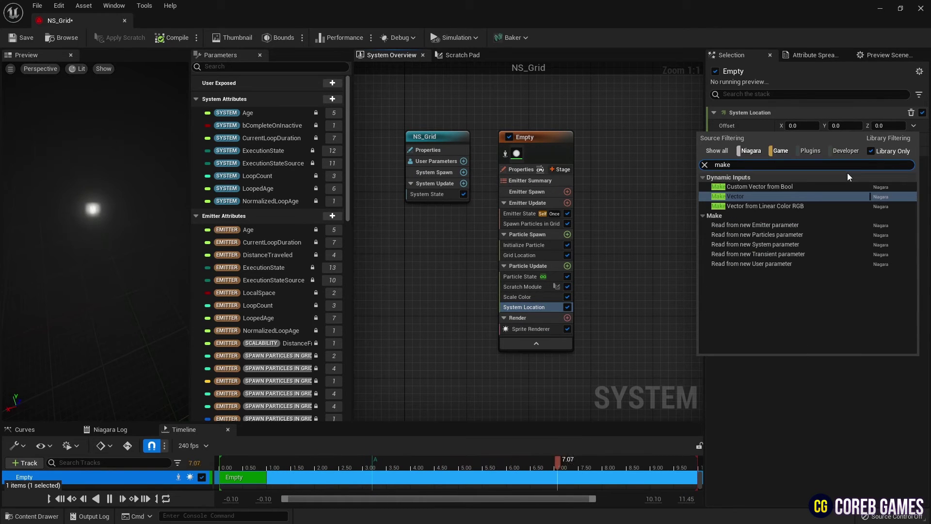
{"action": "left_click", "coordinate": [809, 196]}
Step: Assign a Make Float from Vector dynamic input to the X component of the System Location Offset
{"action": "left_click", "coordinate": [913, 139]}
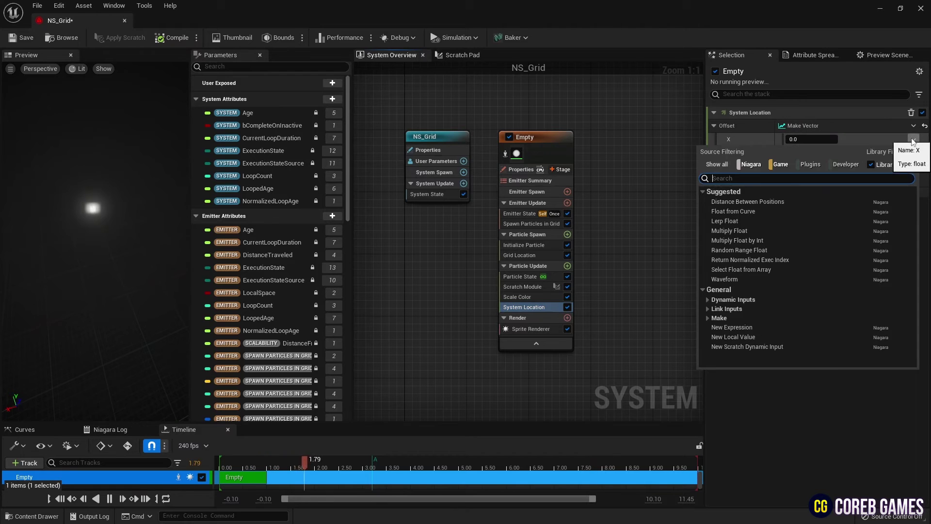
{"action": "type", "text": "fl"}
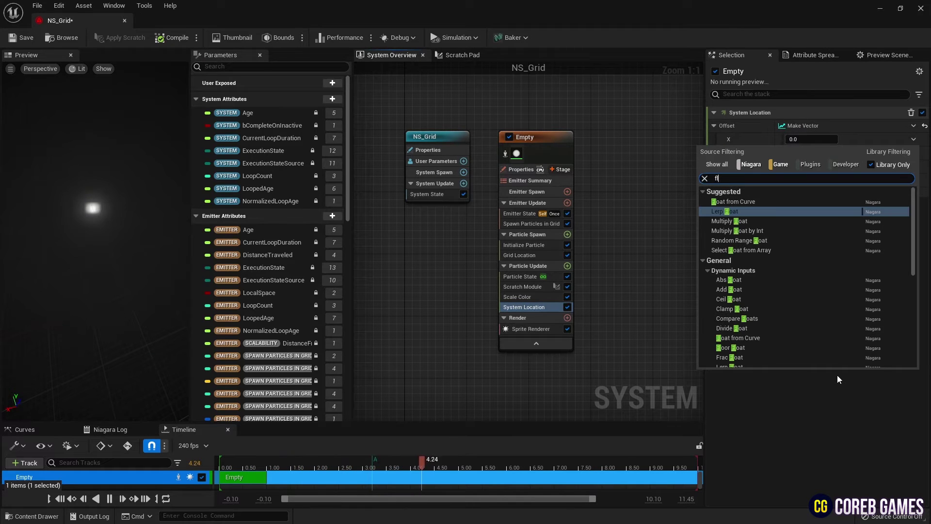
{"action": "key", "text": "BackSpace"}
{"action": "key", "text": "BackSpace"}
{"action": "type", "text": "vec"}
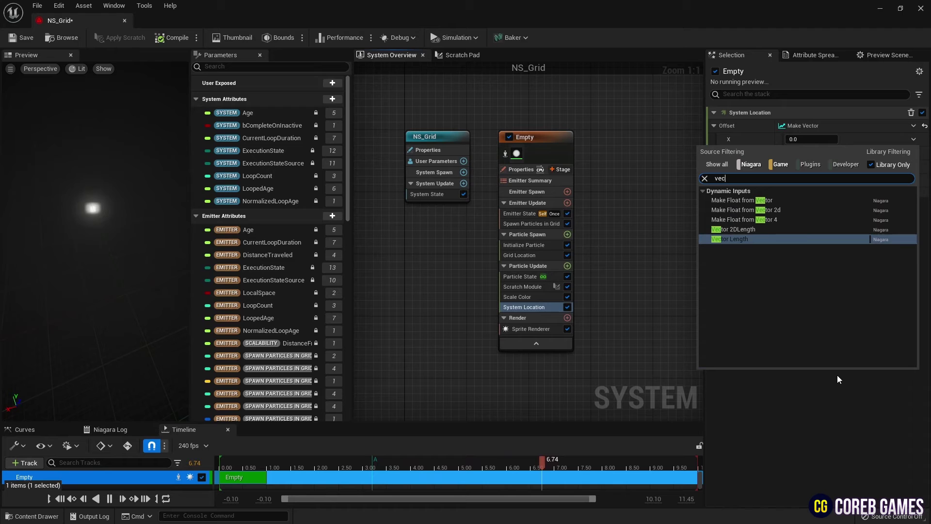
{"action": "left_click", "coordinate": [781, 199]}
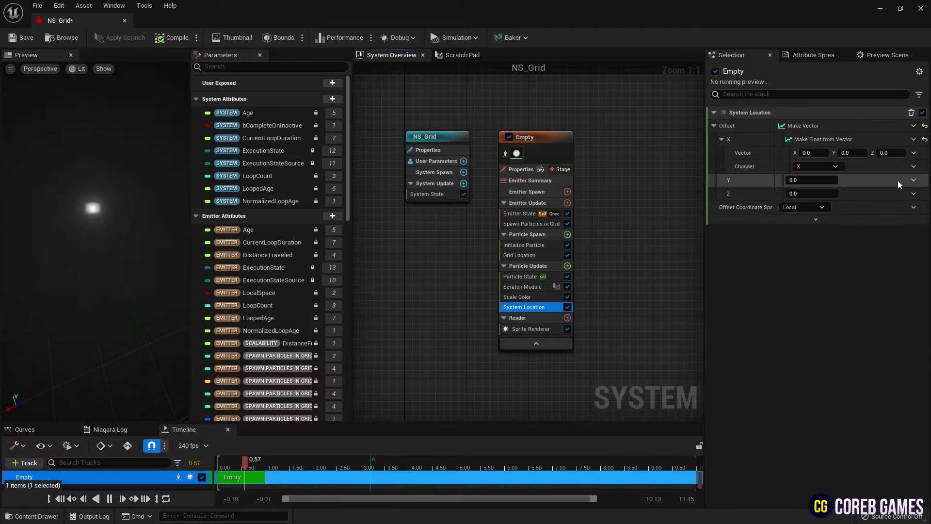
Step: Assign a Make Float from Vector dynamic input to the System Location Offset's Y component and set its Channel to Y
{"action": "left_click", "coordinate": [913, 180]}
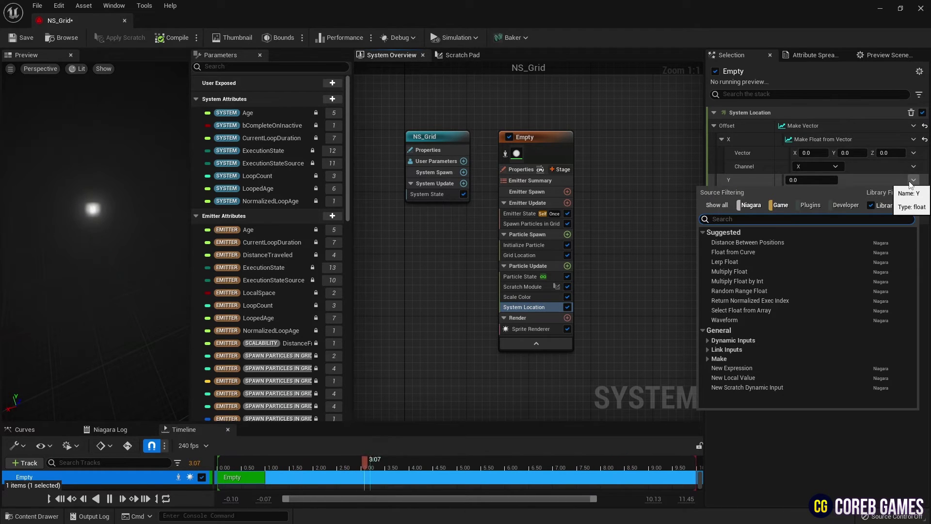
{"action": "type", "text": "vec"}
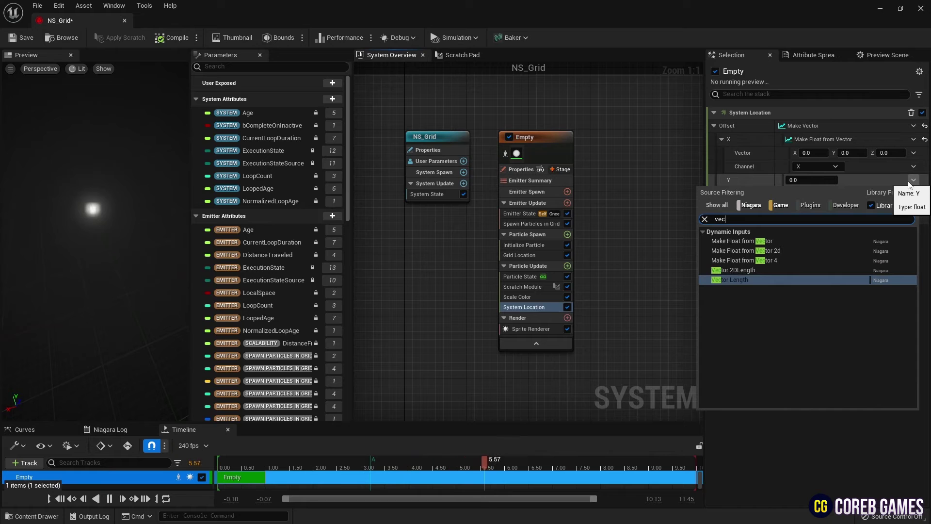
{"action": "left_click", "coordinate": [839, 238]}
{"action": "left_click", "coordinate": [823, 207]}
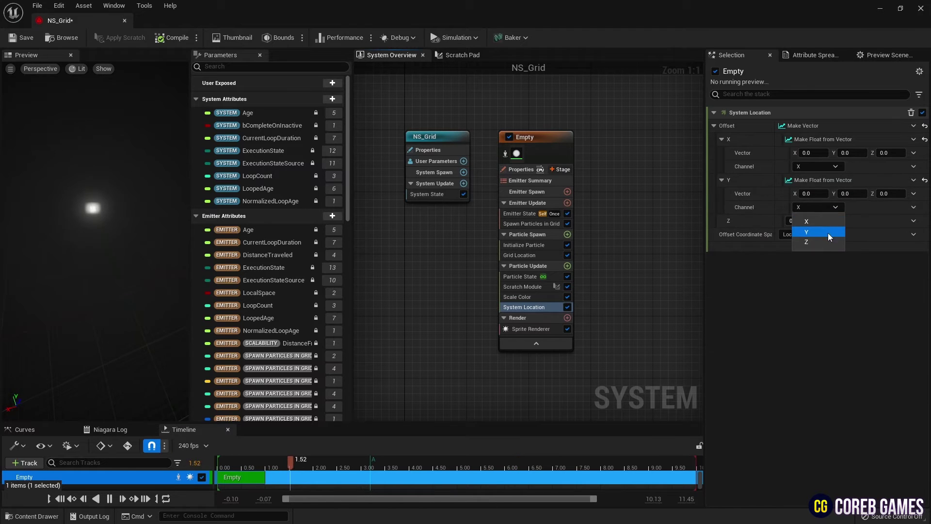
{"action": "left_click", "coordinate": [827, 233]}
Step: Link the Particles Position attribute to the Vector inputs of both the X and Y offset components
{"action": "scroll", "coordinate": [307, 301], "scroll_direction": "down", "scroll_amount": 5}
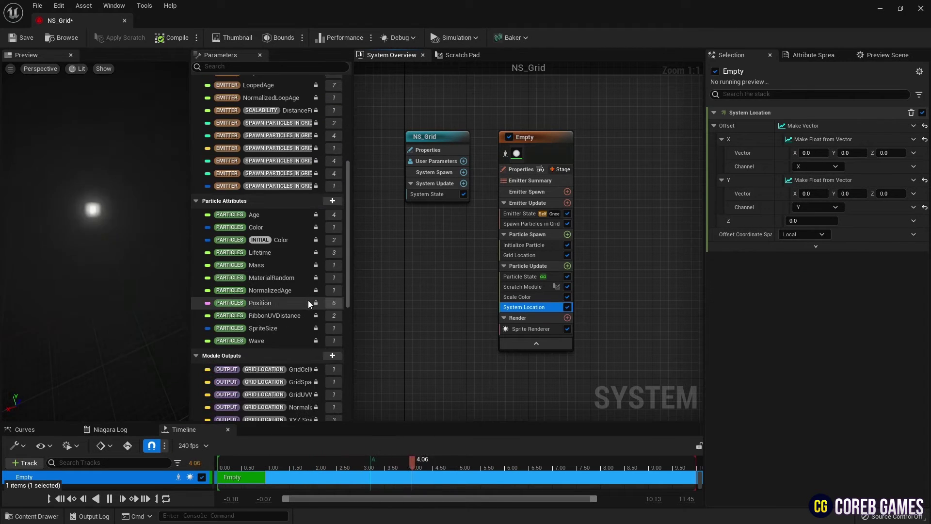
{"action": "left_click_drag", "start_coordinate": [308, 301], "coordinate": [817, 151]}
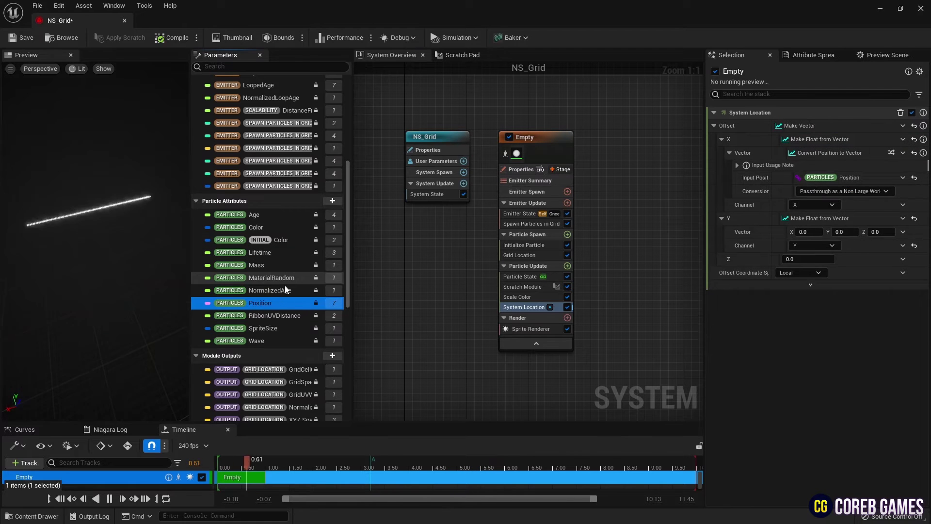
{"action": "left_click_drag", "start_coordinate": [271, 302], "coordinate": [811, 234]}
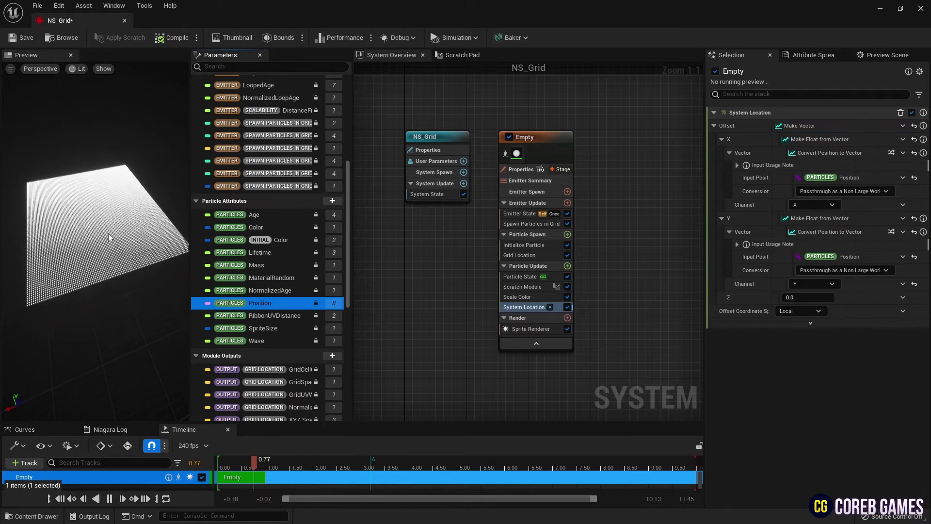
{"action": "left_click_drag", "start_coordinate": [109, 237], "coordinate": [127, 224]}
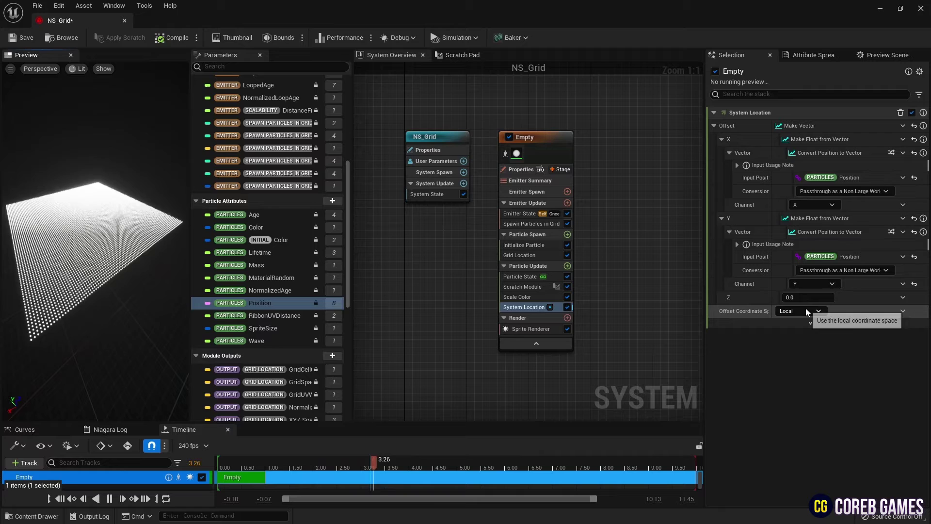
Step: Drive the Offset's Z component with Multiply Float, using the Particles Wave attribute as A and 10 as B
{"action": "left_click", "coordinate": [902, 298]}
{"action": "type", "text": "m"}
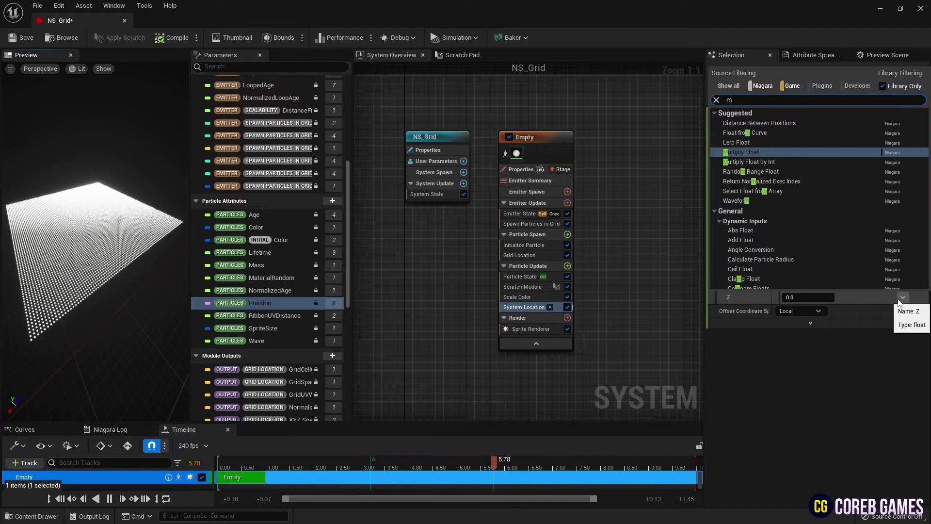
{"action": "type", "text": "ult"}
{"action": "key", "text": "Return"}
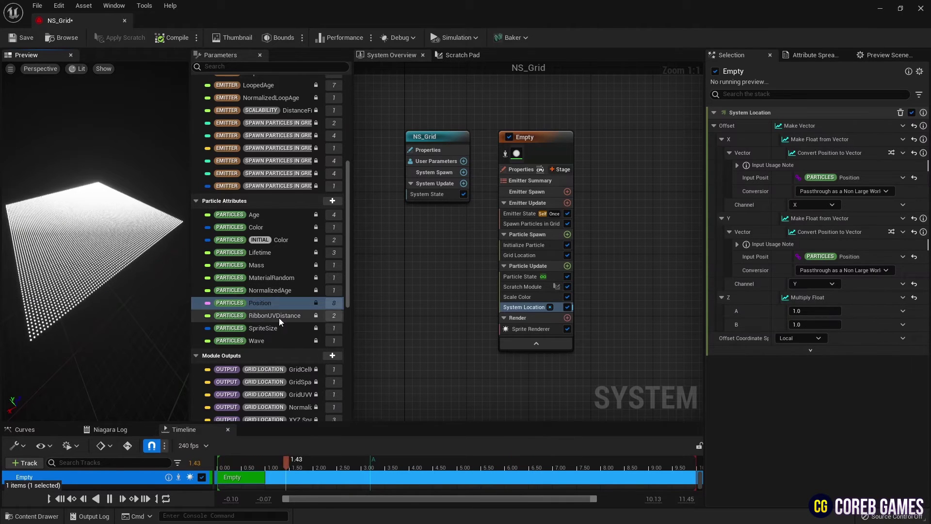
{"action": "left_click_drag", "start_coordinate": [252, 340], "coordinate": [801, 312]}
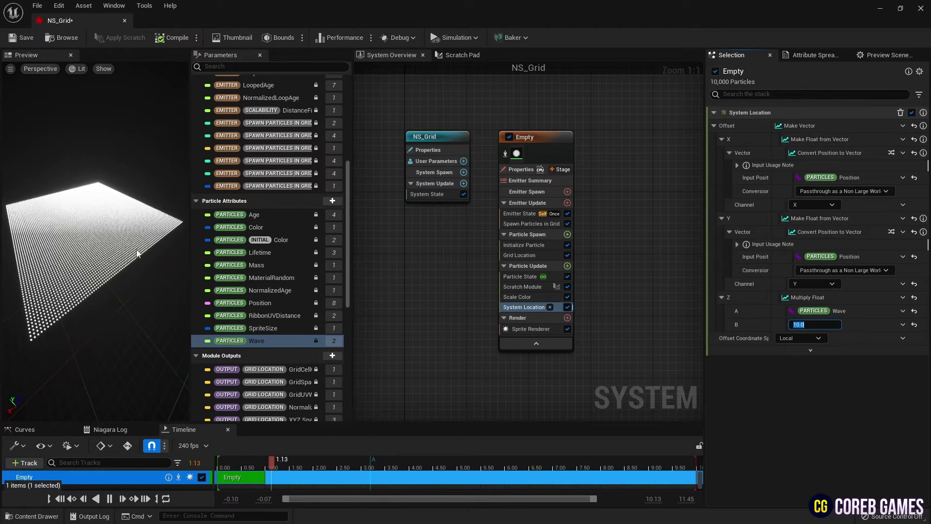
{"action": "mouse_move", "coordinate": [137, 254]}
{"action": "left_mouse_down"}
{"action": "mouse_move", "coordinate": [145, 242]}
{"action": "mouse_move", "coordinate": [138, 253]}
{"action": "left_mouse_up"}
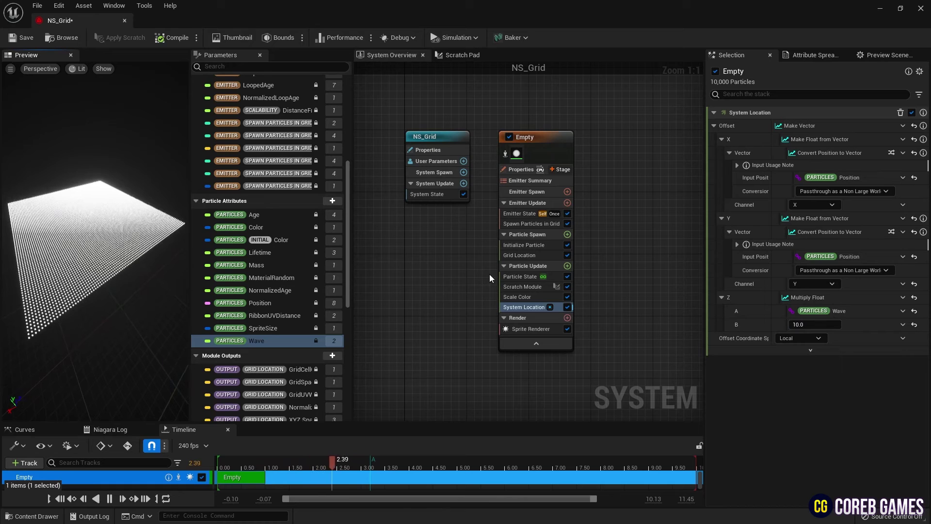
Step: Set the Scratch Module's Divide to 250 and Speed to 1
{"action": "left_click", "coordinate": [533, 286]}
{"action": "left_click", "coordinate": [803, 127]}
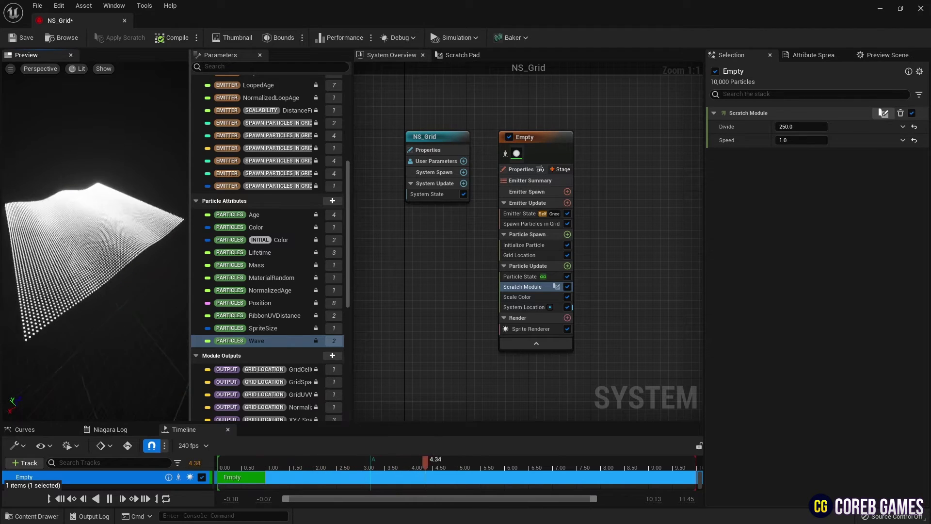
Step: Assign a Make Vector from Linear Color RGB dynamic input to Scale RGB in the Scale Color module
{"action": "left_click", "coordinate": [516, 297]}
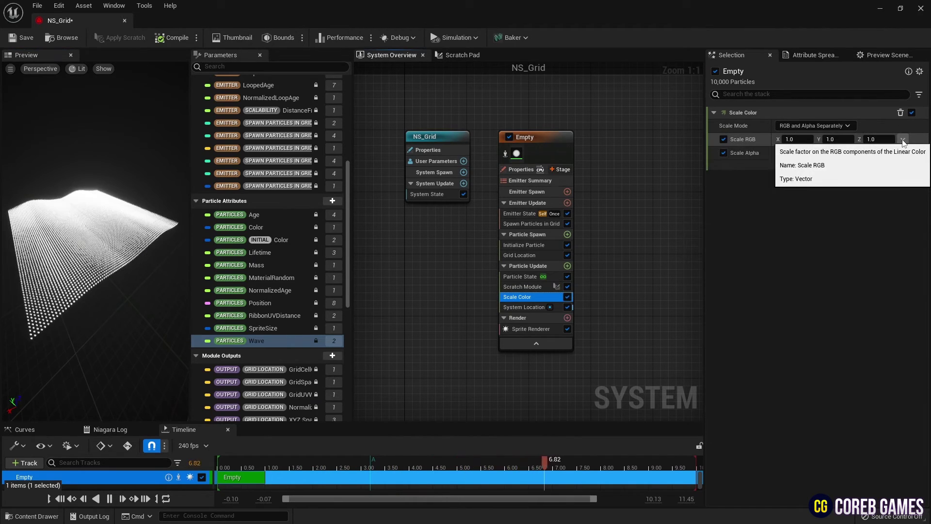
{"action": "left_click", "coordinate": [902, 140]}
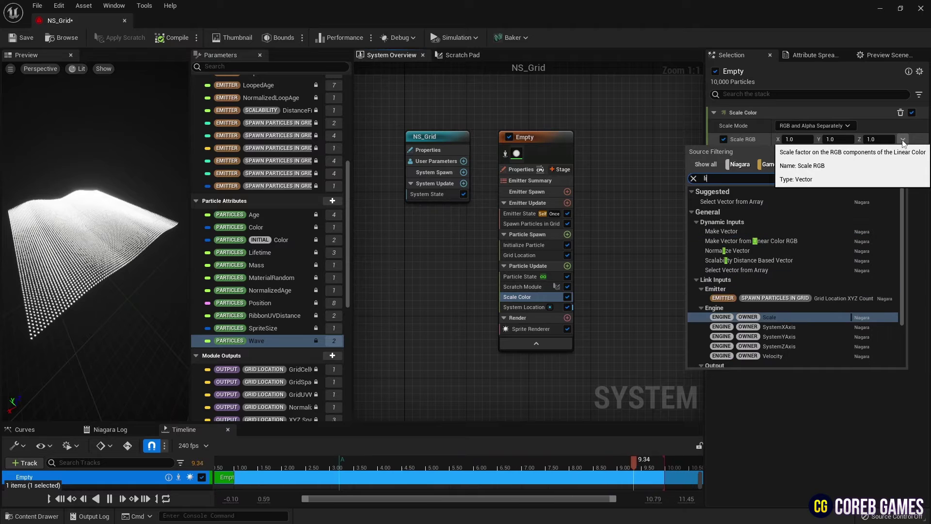
{"action": "type", "text": "line"}
{"action": "key", "text": "Return"}
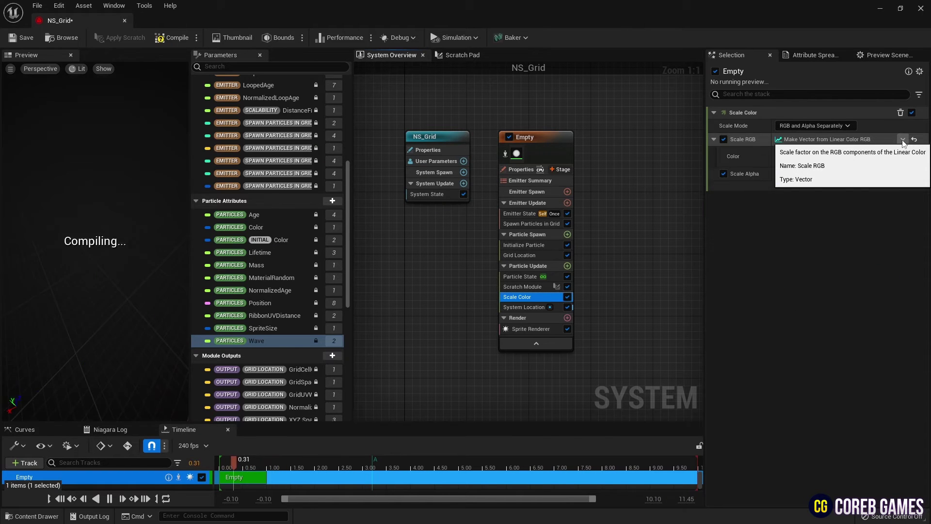
Step: Assign Lerp Linear Colors to the Scale RGB Color input and link the Particles Wave attribute to its LerpFactor
{"action": "left_click", "coordinate": [902, 156]}
{"action": "type", "text": "ler"}
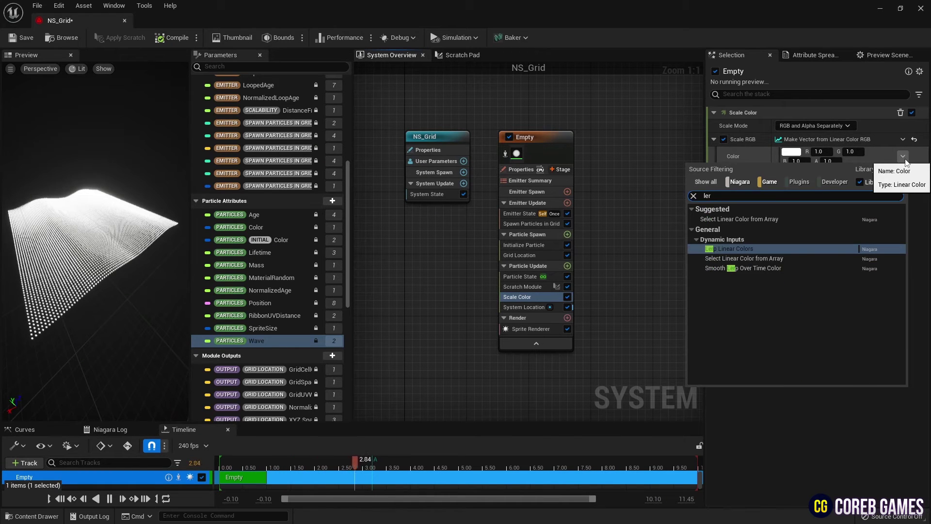
{"action": "key", "text": "Return"}
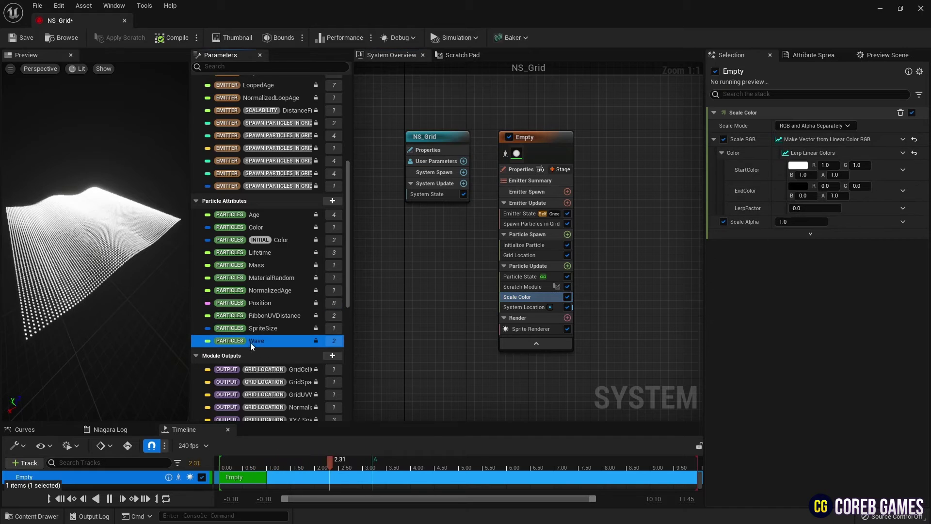
{"action": "left_click_drag", "start_coordinate": [252, 345], "coordinate": [815, 208]}
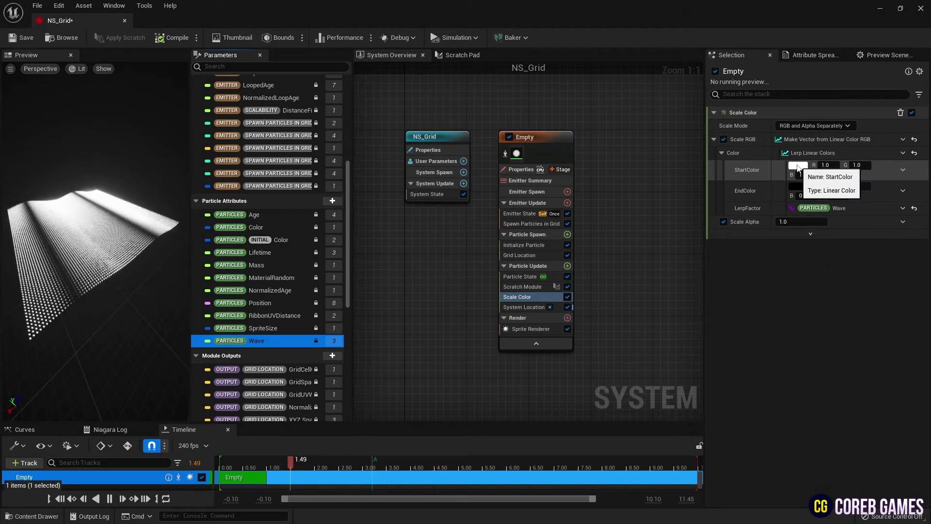
Step: Set the lerp's StartColor to R 3, G 0, B 0 and its EndColor to R 0, G 0, B 3
{"action": "left_click", "coordinate": [827, 164]}
{"action": "type", "text": "3"}
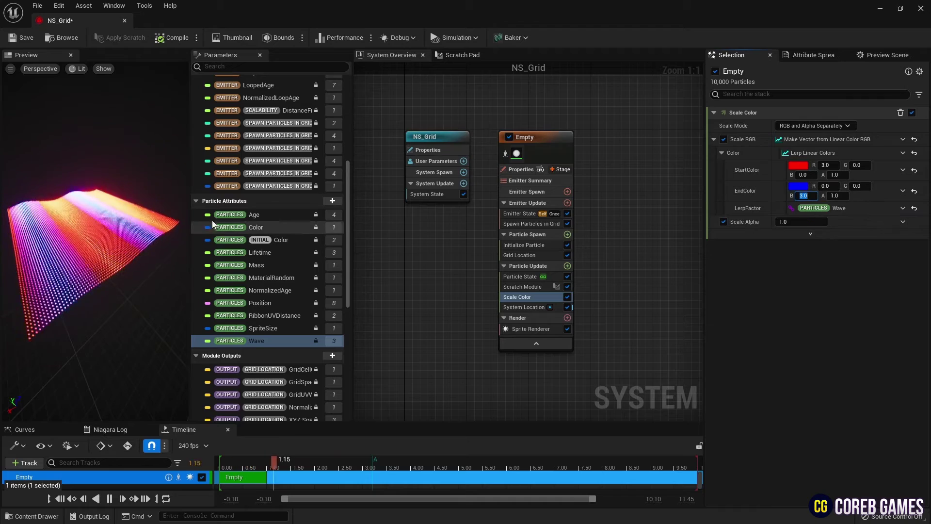
{"action": "key", "text": "Return"}
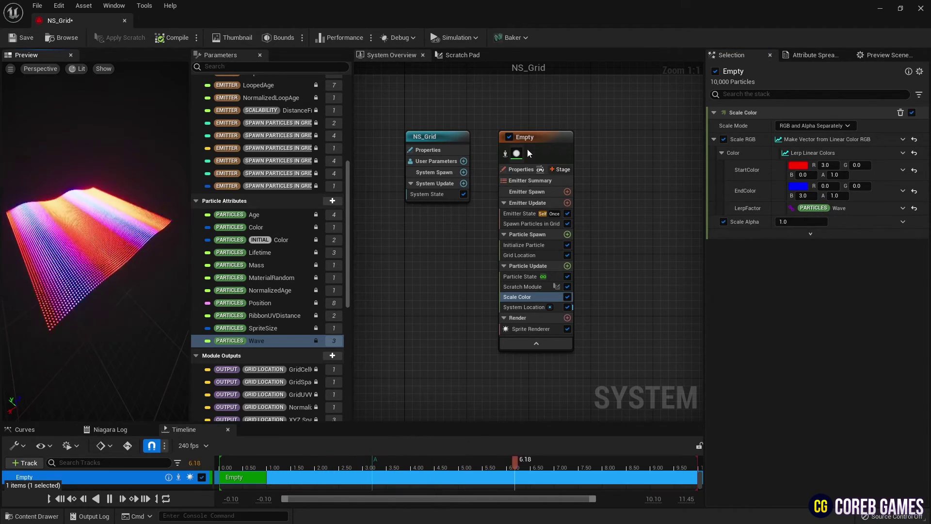
Step: Close the Niagara system editor and place the NS_Grid system in the level on the checkered ground
{"action": "left_click", "coordinate": [520, 170]}
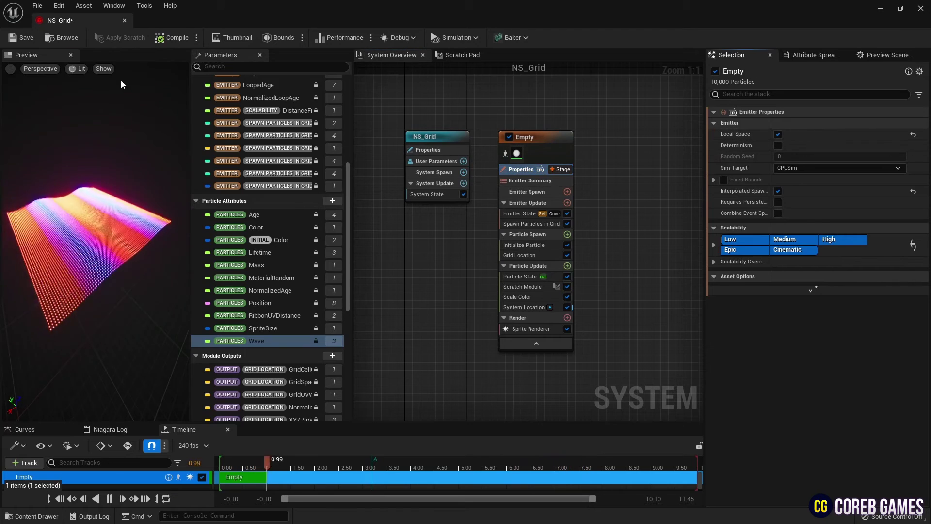
{"action": "left_click", "coordinate": [124, 21]}
{"action": "left_click", "coordinate": [32, 515]}
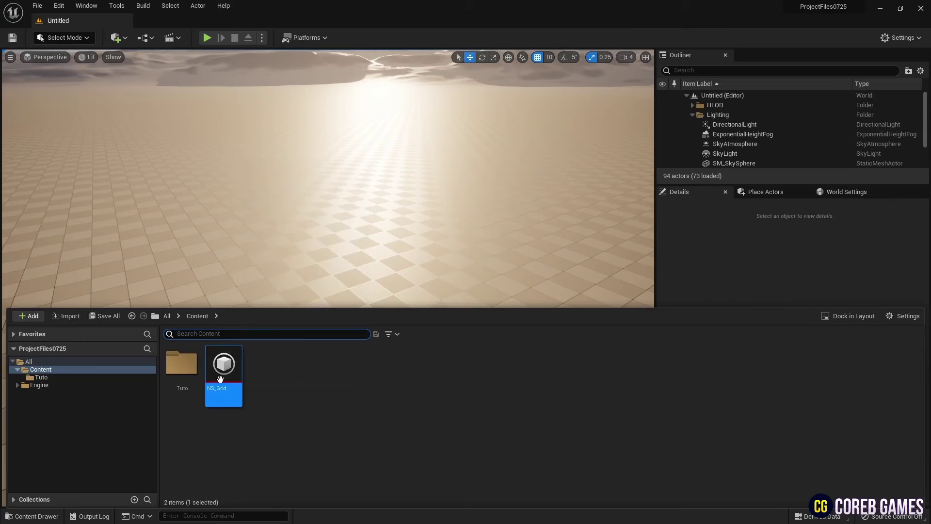
{"action": "left_click_drag", "start_coordinate": [219, 379], "coordinate": [241, 296]}
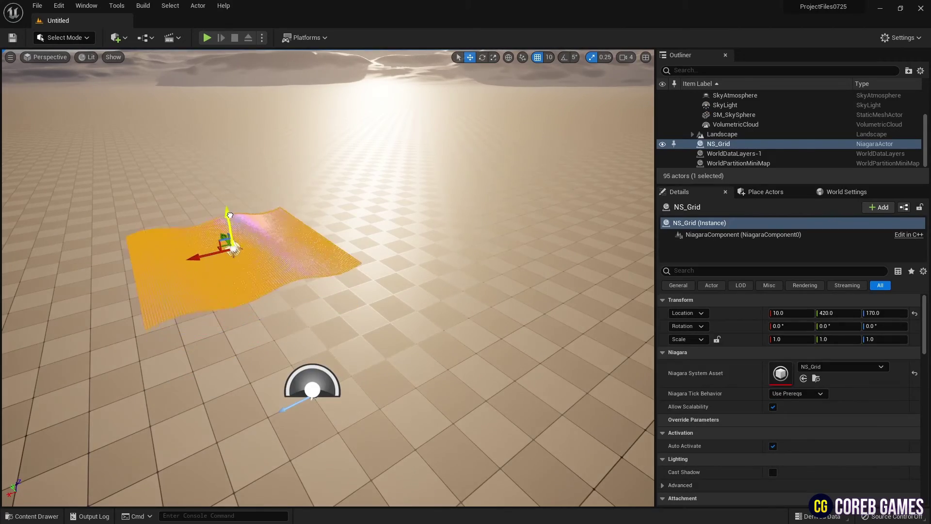
Step: Rotate the DirectionalLight to about 97.27°, 0.57°, -48.86° to darken the level, and turn on game view for the viewport
{"action": "left_click", "coordinate": [434, 194]}
{"action": "right_click_drag", "start_coordinate": [434, 193], "coordinate": [291, 194]}
{"action": "scroll", "coordinate": [749, 142], "scroll_direction": "up", "scroll_amount": 4}
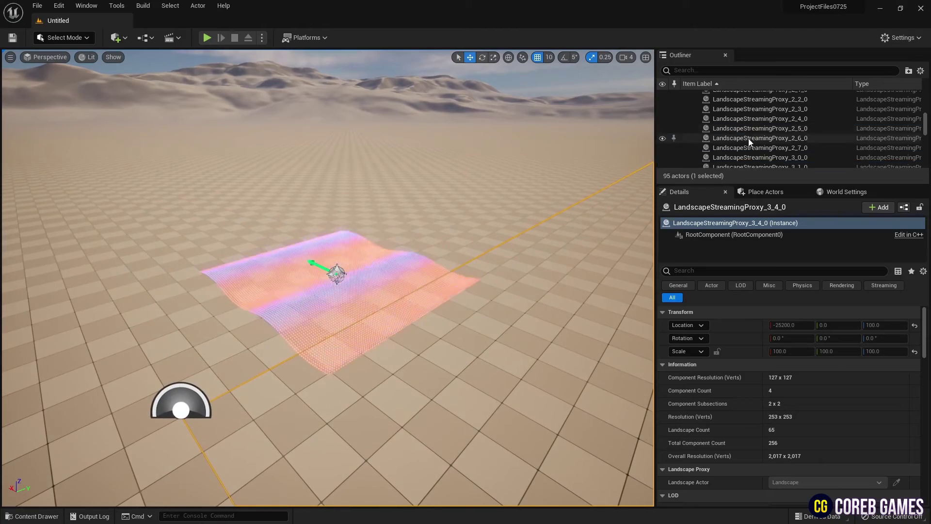
{"action": "scroll", "coordinate": [750, 140], "scroll_direction": "up", "scroll_amount": 15}
{"action": "left_click", "coordinate": [749, 127]}
{"action": "right_click_drag", "start_coordinate": [436, 219], "coordinate": [500, 252]}
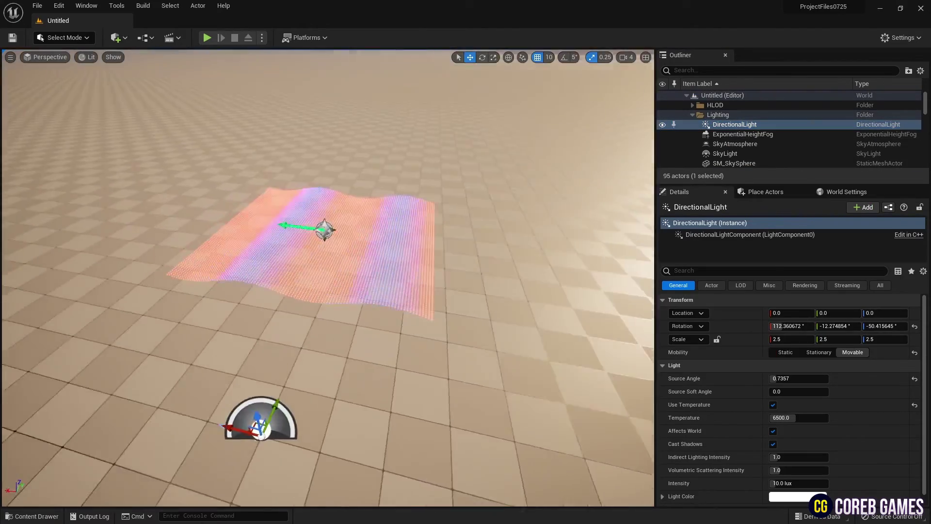
{"action": "right_click_drag", "start_coordinate": [351, 272], "coordinate": [484, 242]}
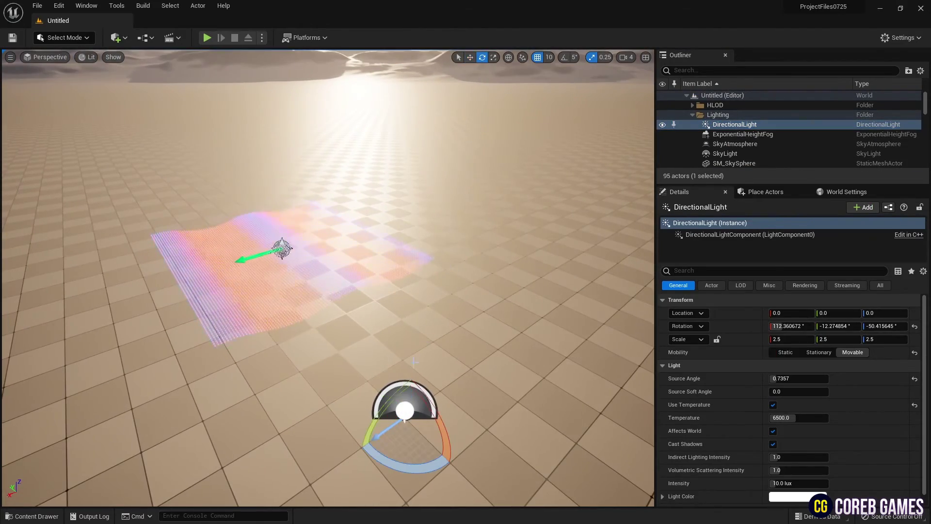
{"action": "left_click_drag", "start_coordinate": [393, 394], "coordinate": [412, 378]}
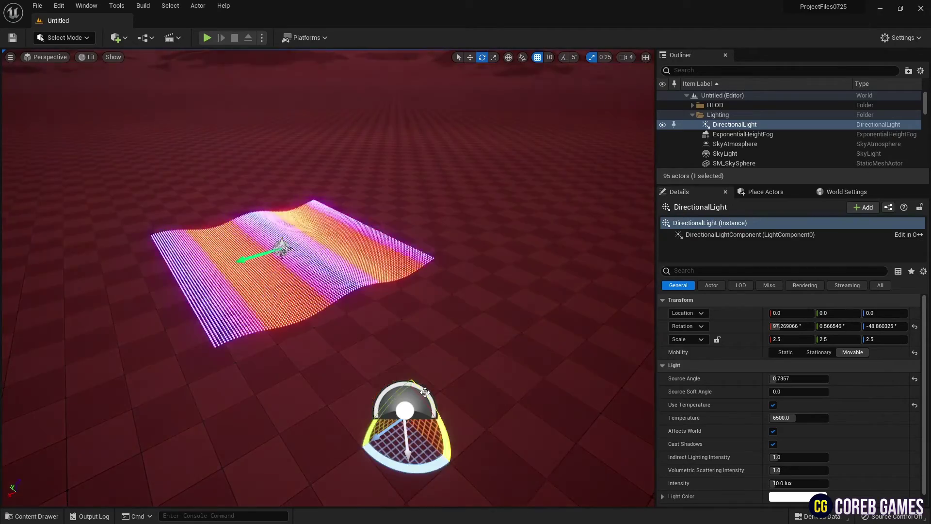
{"action": "right_click_drag", "start_coordinate": [411, 379], "coordinate": [508, 349]}
{"action": "key", "text": "g"}
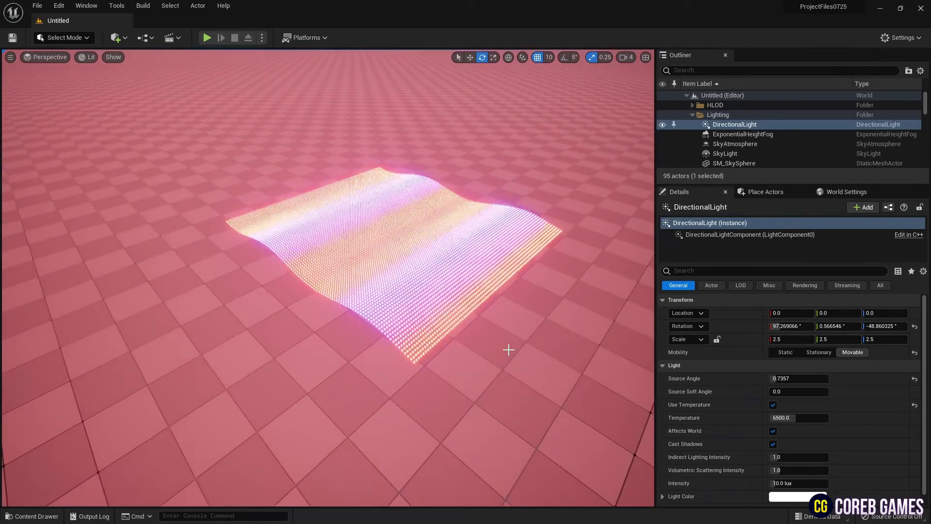